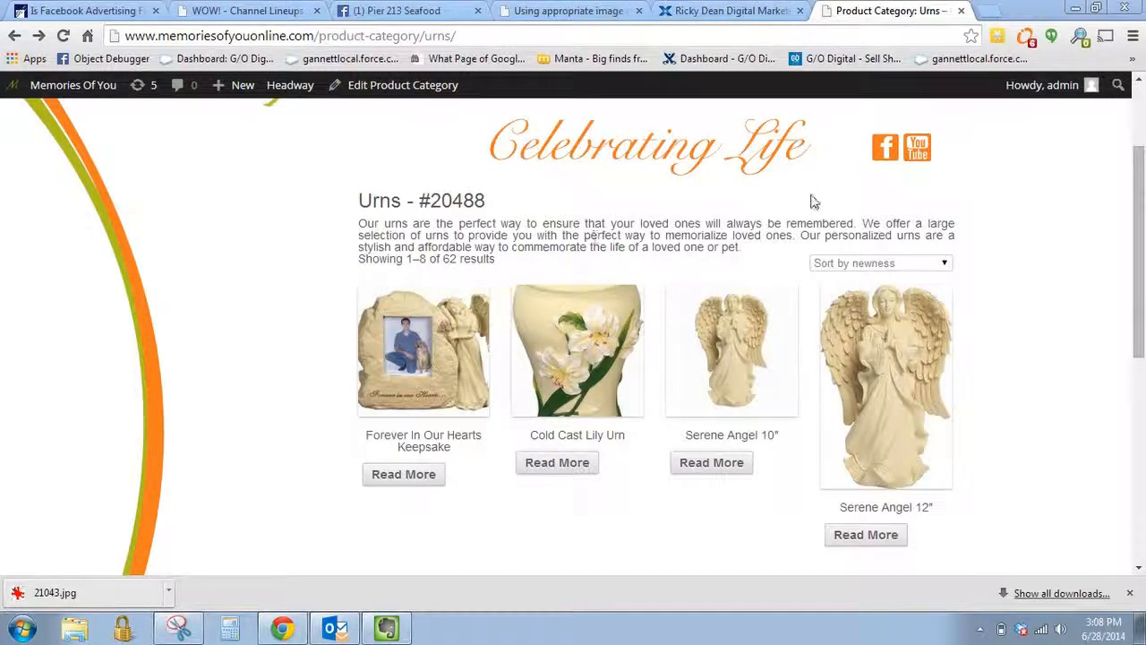
# - Load pixlr.com in a new browser tab and launch Pixlr Editor
pyautogui.moveTo(1135, 230)
pyautogui.mouseDown()
pyautogui.moveTo(1139, 166)
pyautogui.moveTo(1136, 232)
pyautogui.mouseUp()
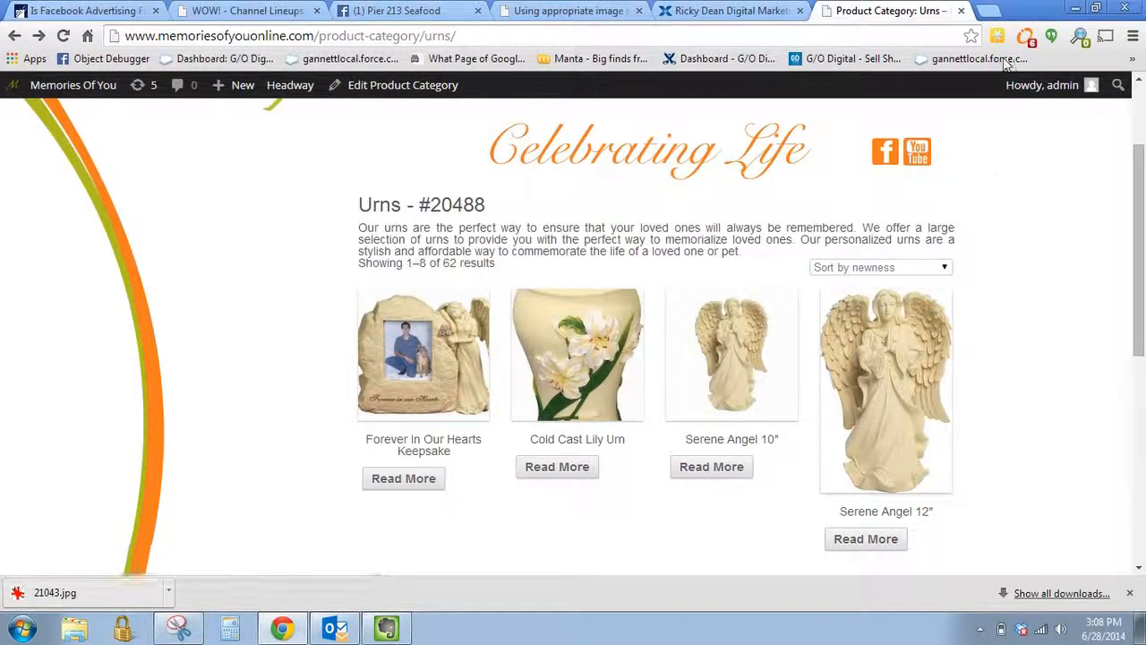
pyautogui.click(989, 11)
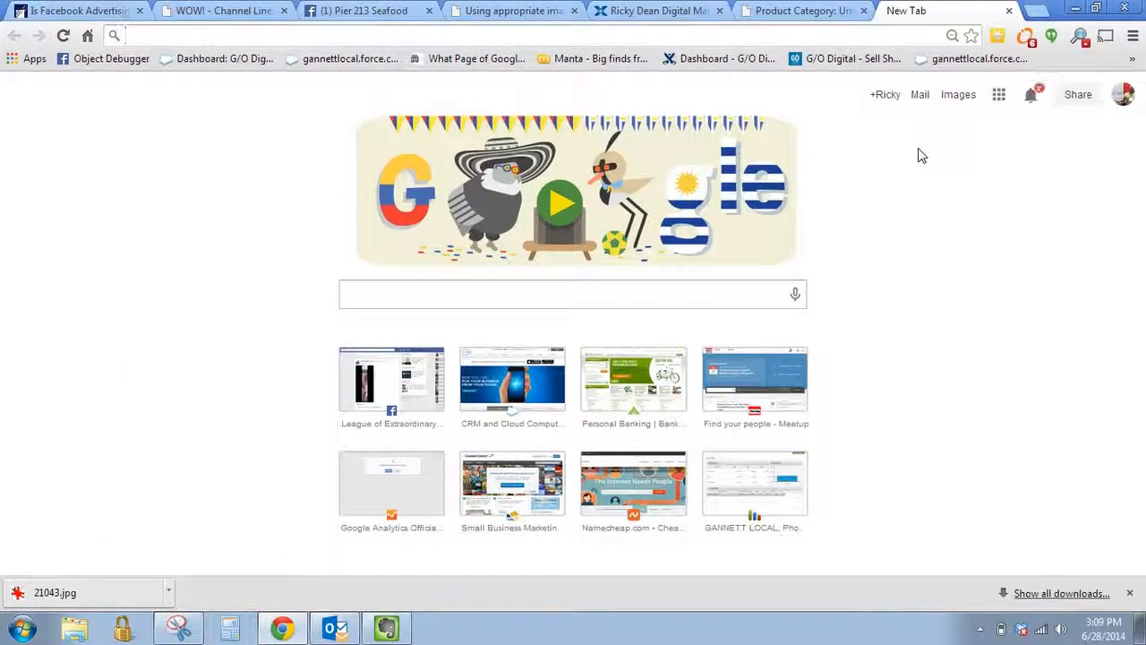
pyautogui.write('pixlr.com')
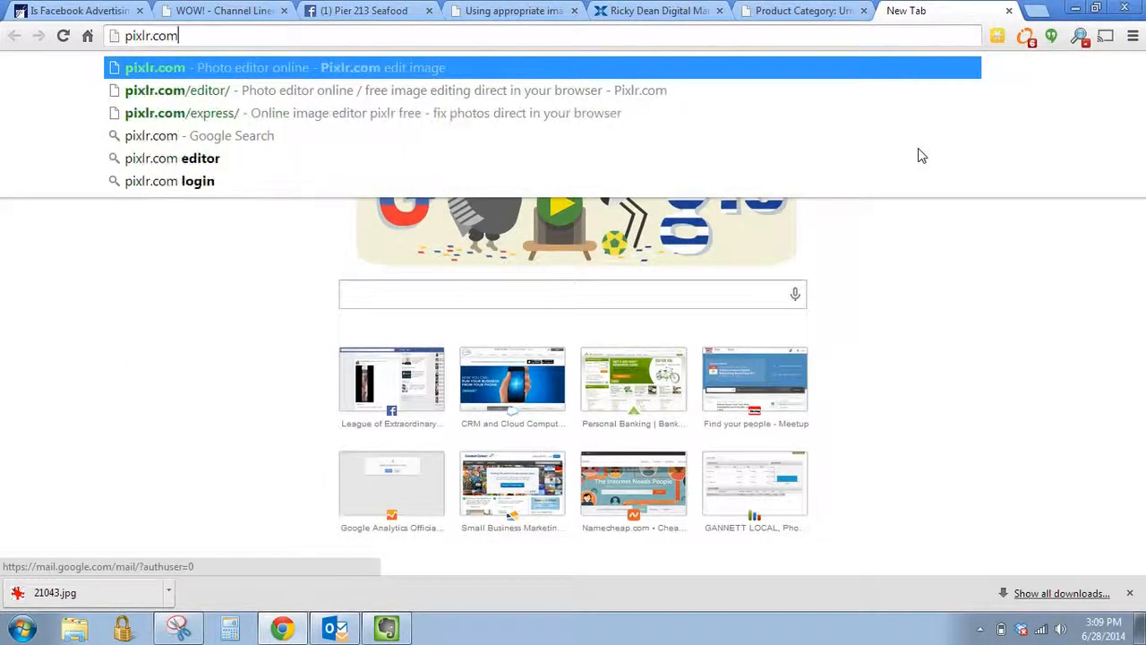
pyautogui.press('Return')
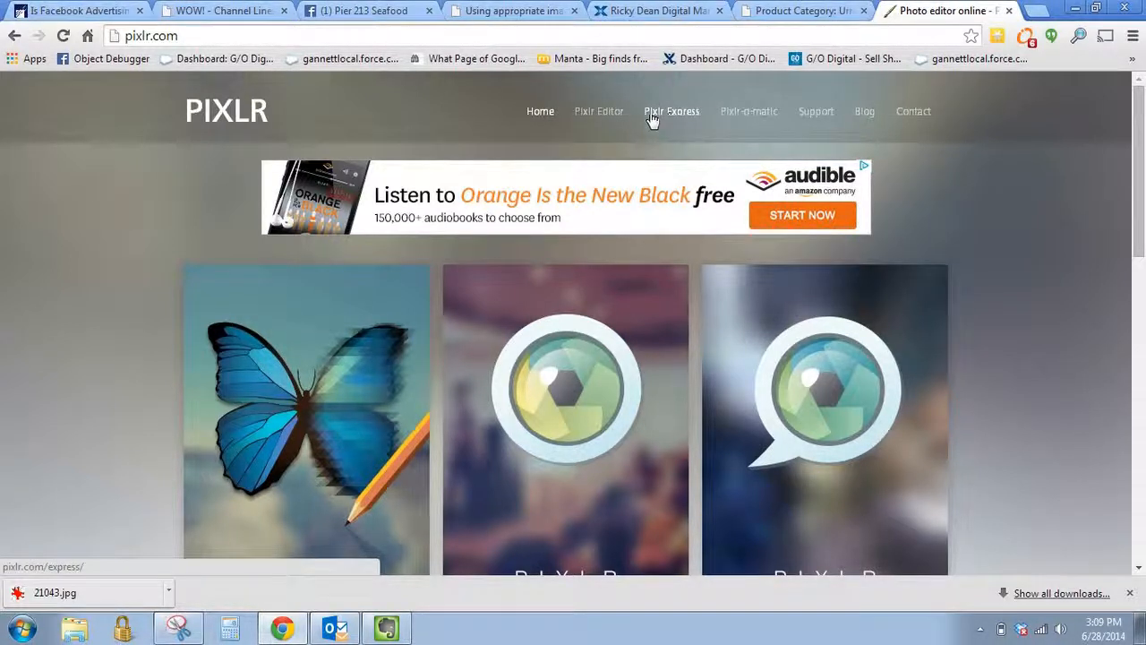
pyautogui.click(602, 119)
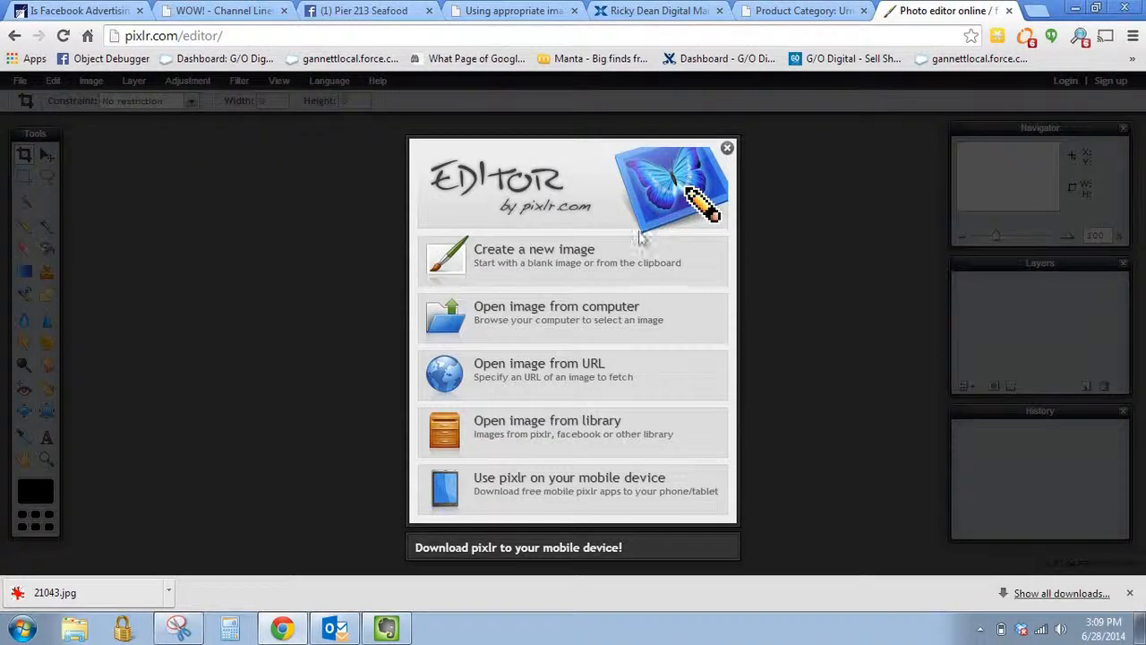
pyautogui.click(516, 265)
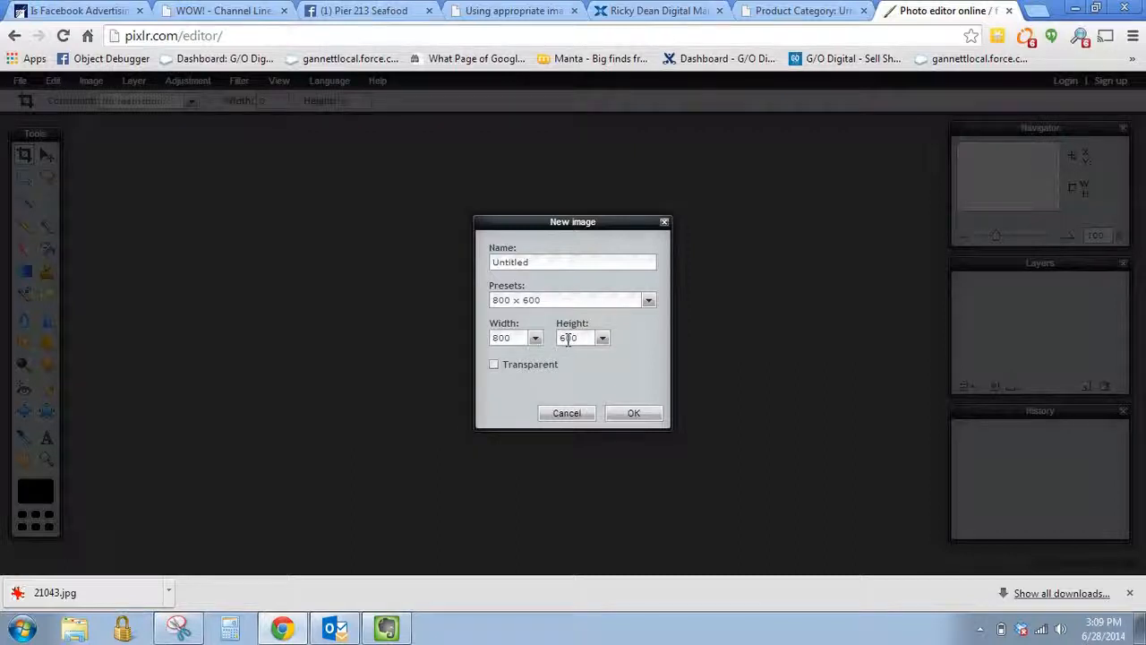
pyautogui.click(634, 415)
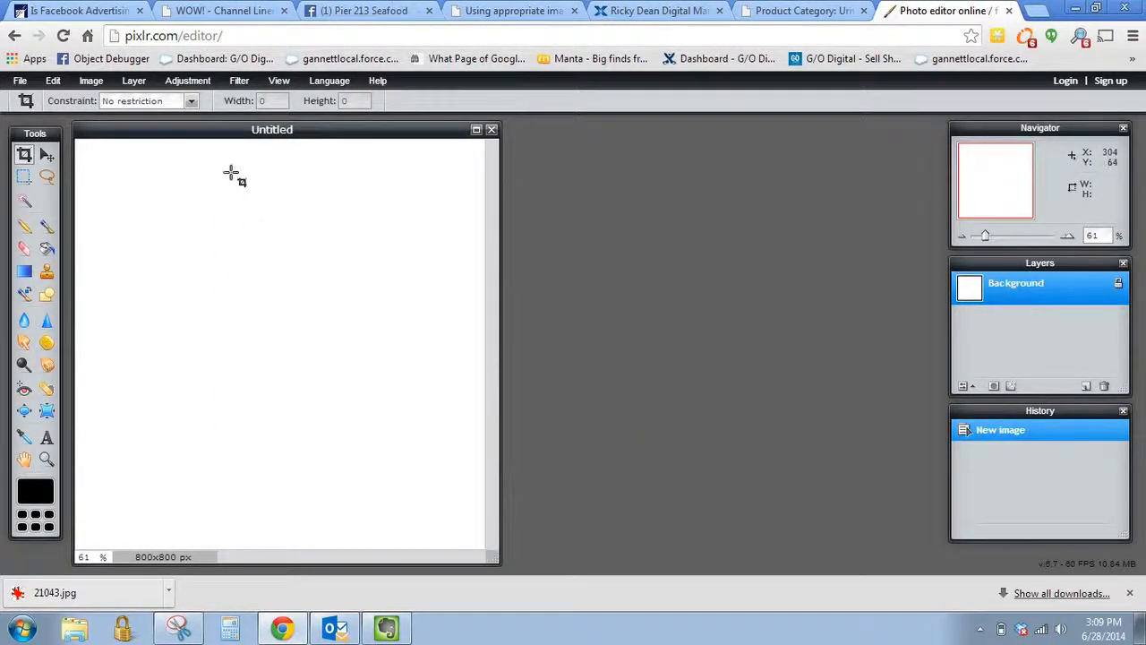
pyautogui.click(490, 130)
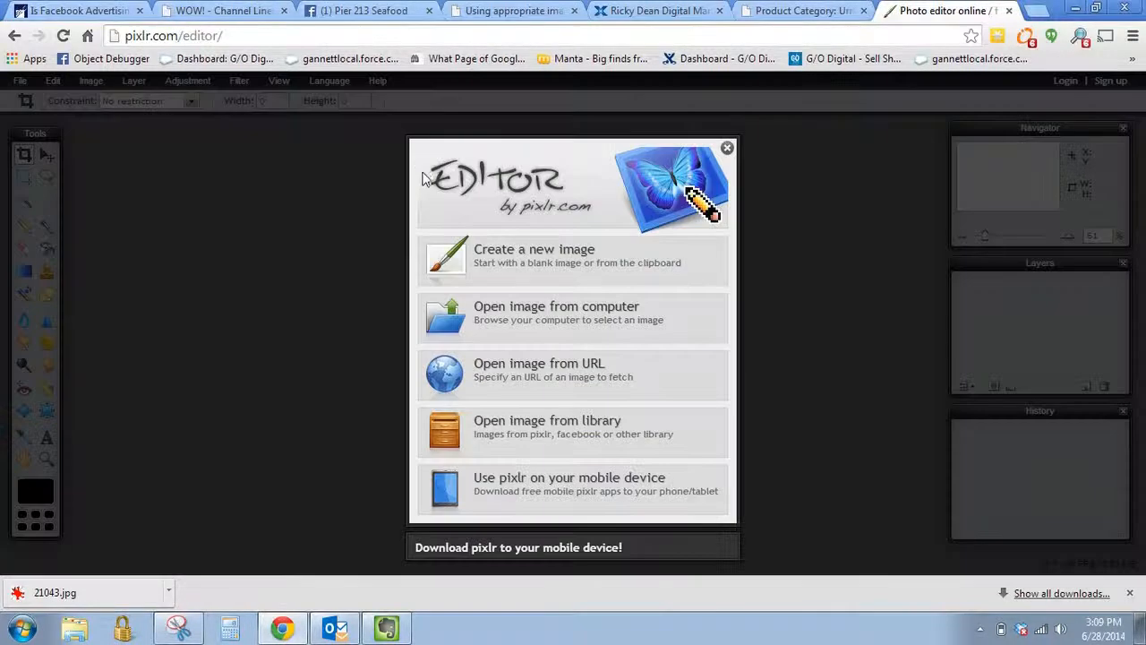
pyautogui.click(504, 257)
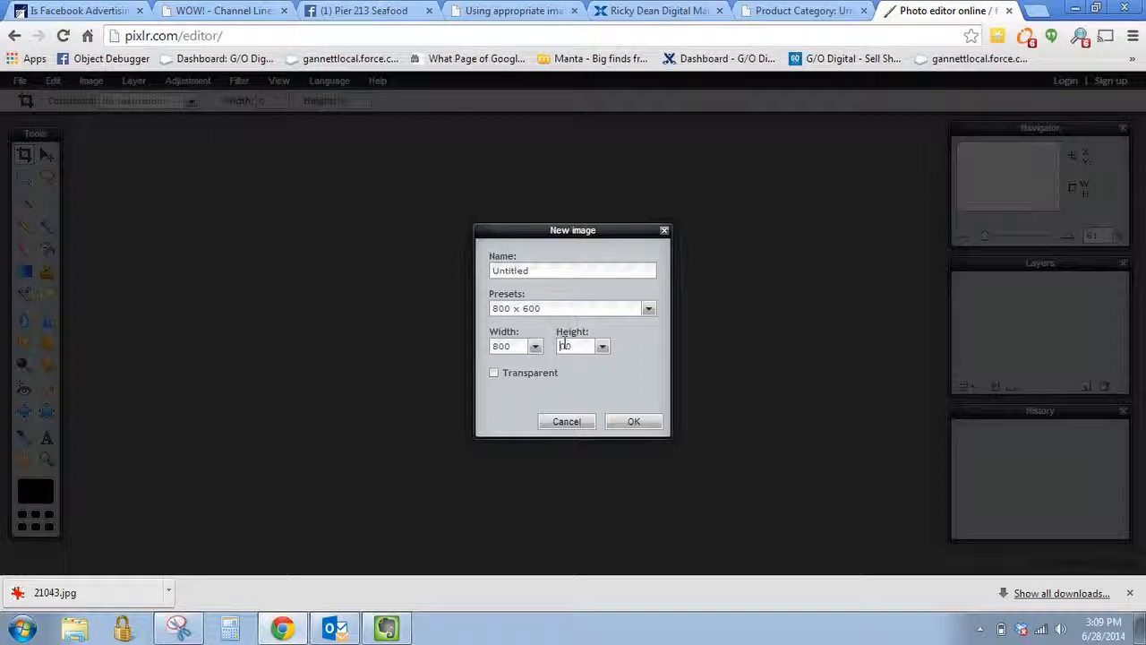
pyautogui.click(517, 376)
pyautogui.click(634, 422)
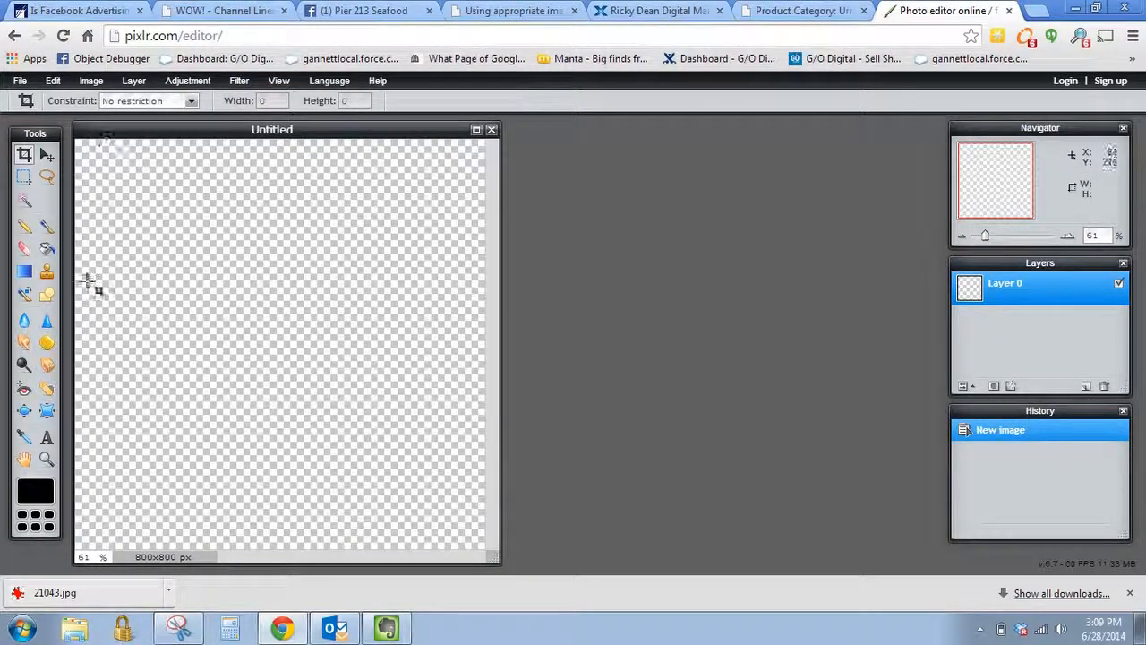
pyautogui.click(491, 130)
# - Create a blank, non-transparent 800 × 800 px image and open 21041 from the Downloads folder, placing its window beside the canvas
pyautogui.click(524, 259)
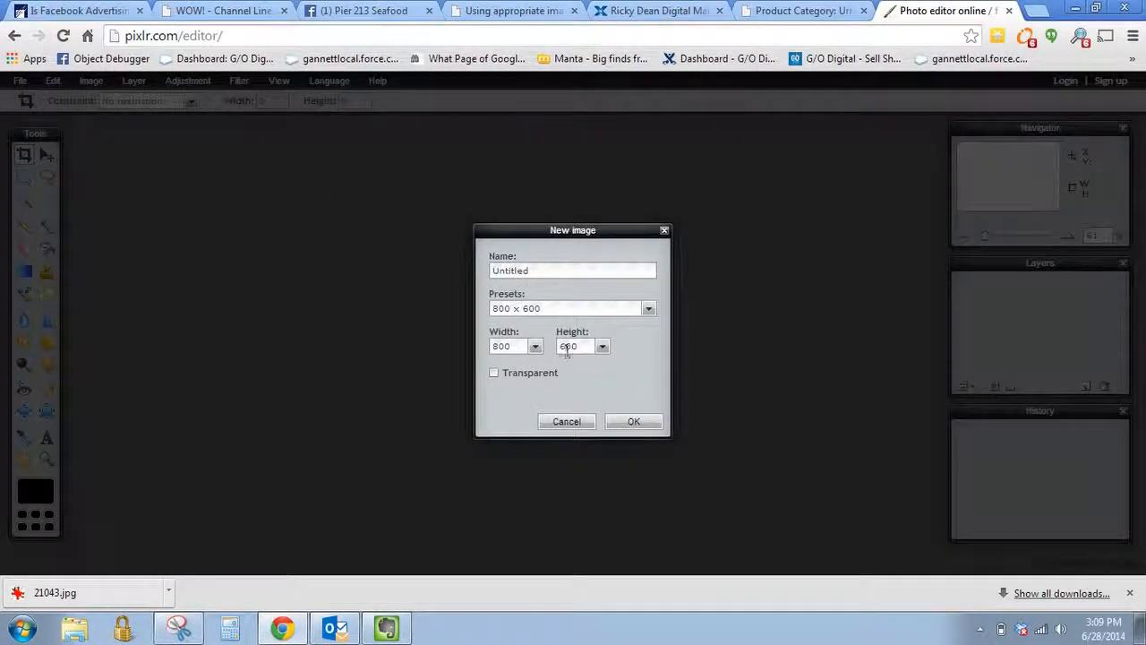
pyautogui.click(633, 420)
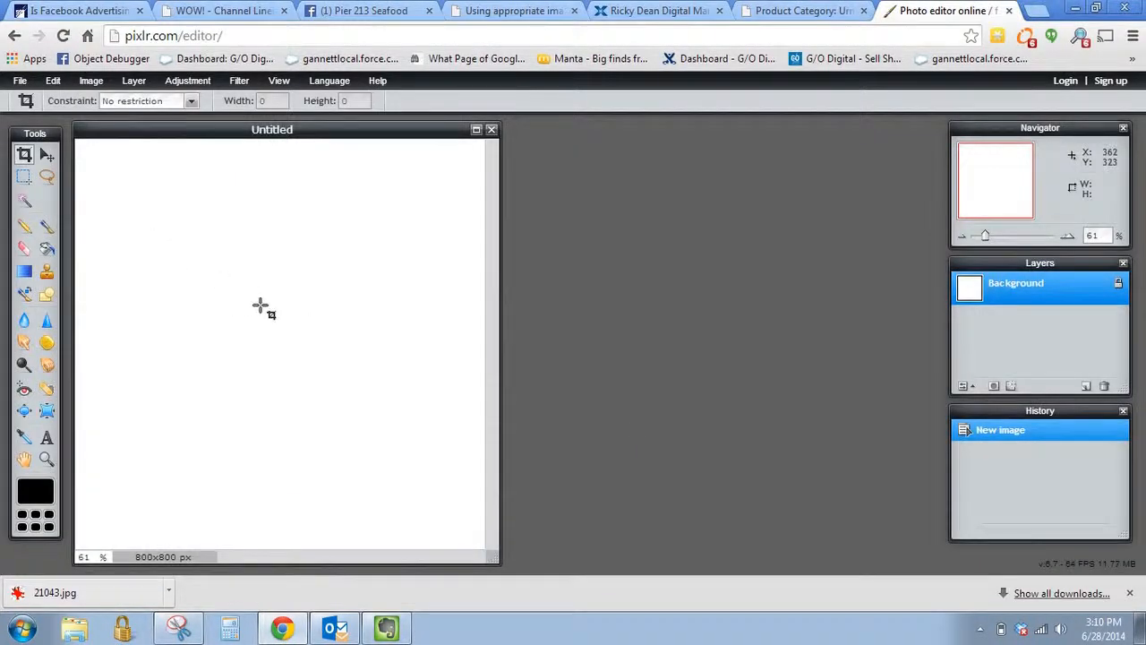
pyautogui.click(20, 81)
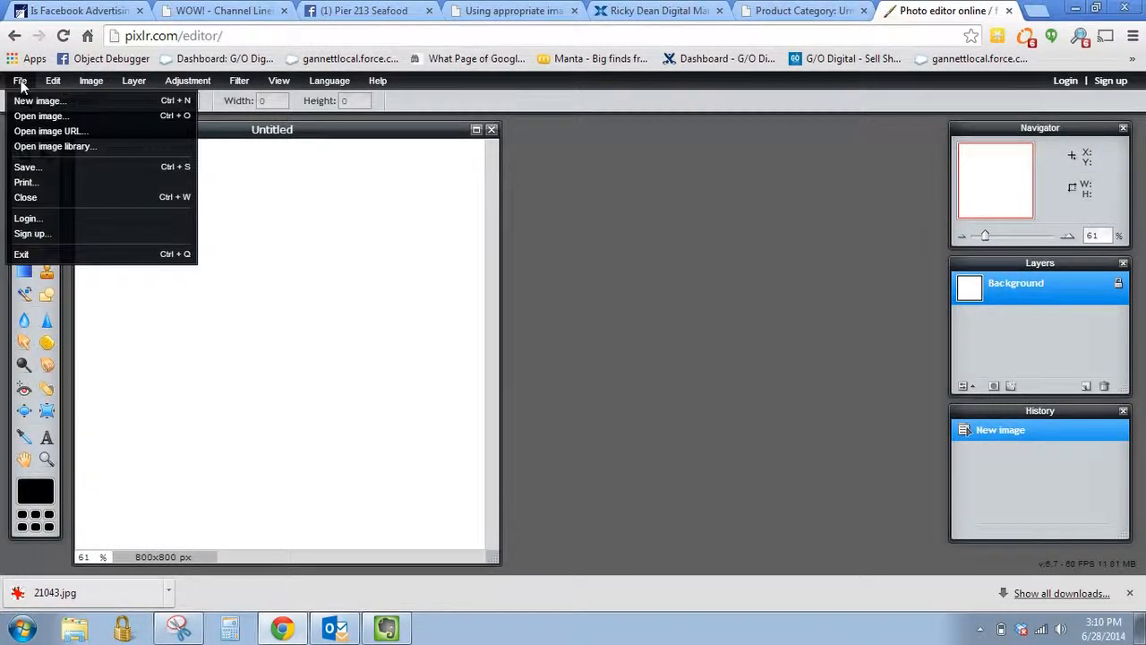
pyautogui.click(27, 116)
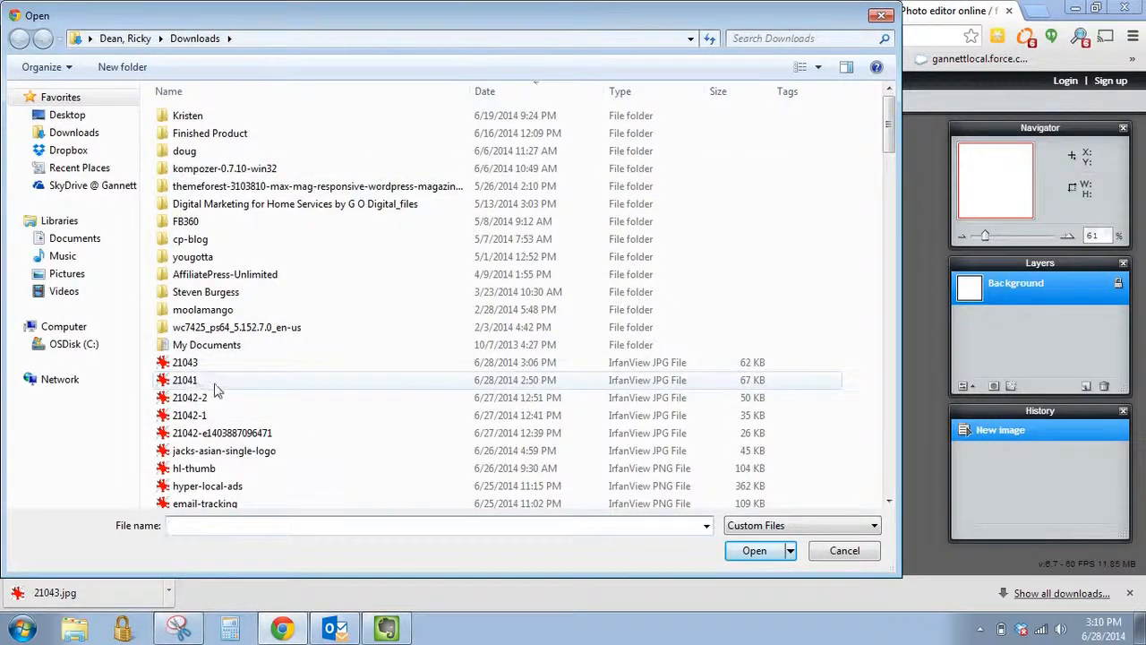
pyautogui.doubleClick(208, 385)
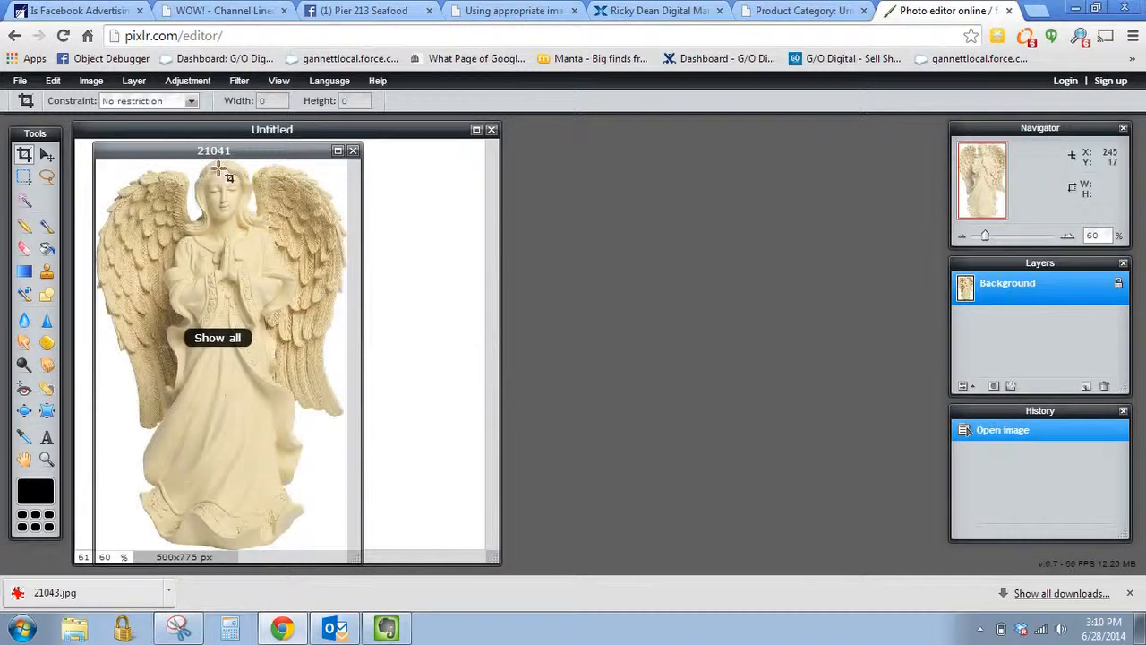
pyautogui.moveTo(185, 151); pyautogui.dragTo(660, 135)
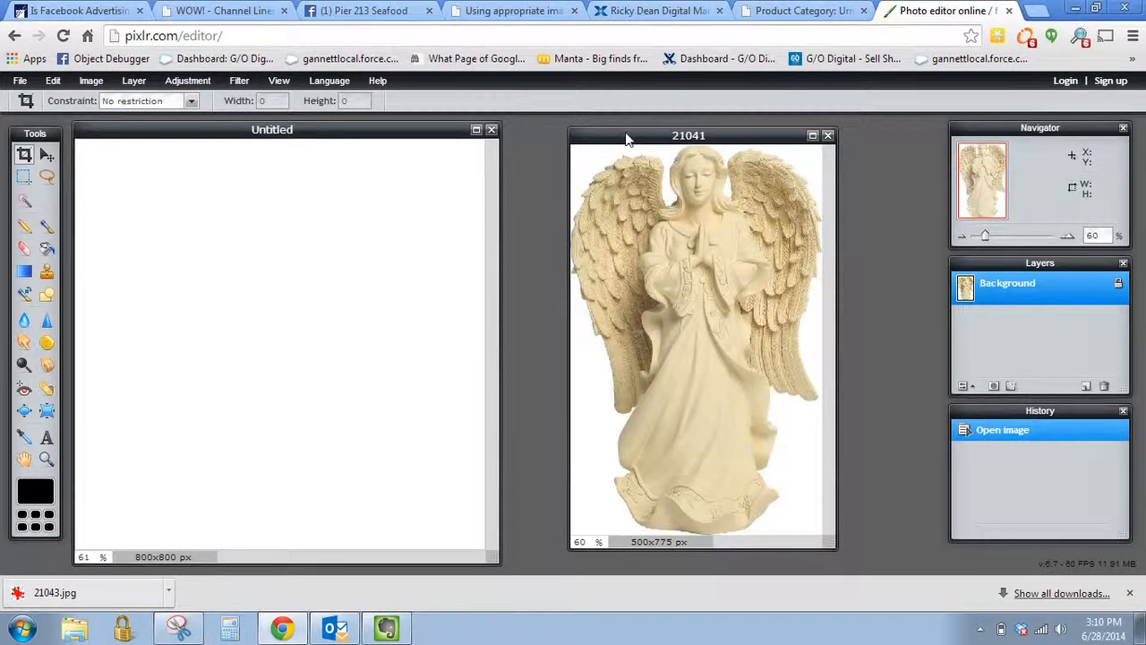
# - Copy the entire 21041 angel image into the blank Untitled canvas and nudge the pasted layer slightly to the left
pyautogui.click(52, 81)
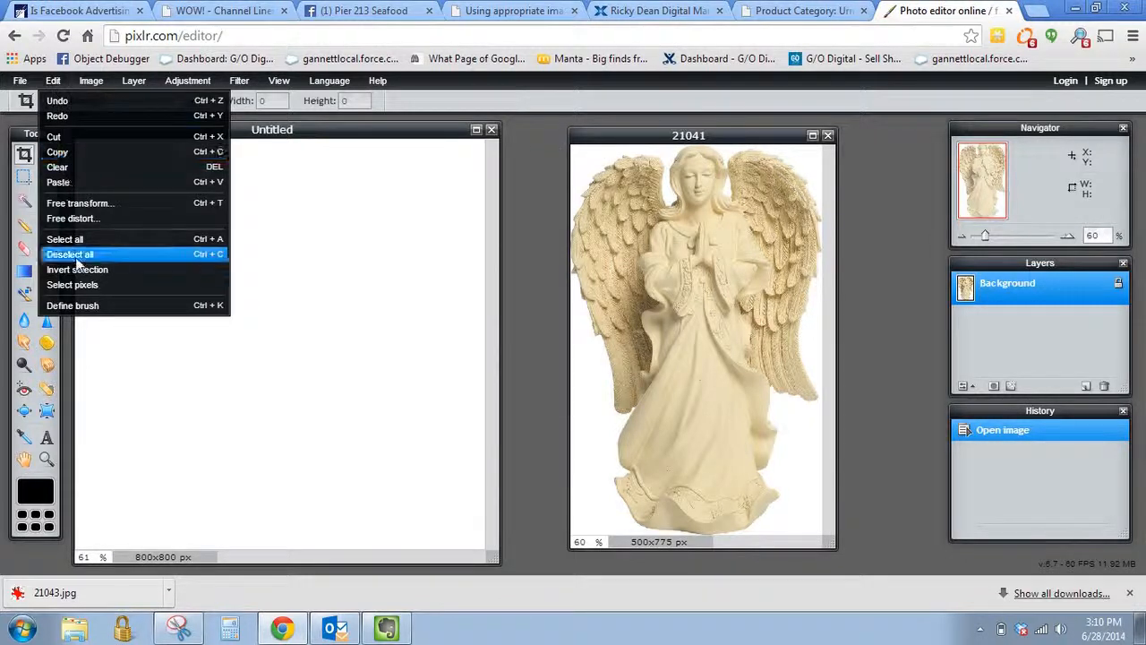
pyautogui.click(72, 240)
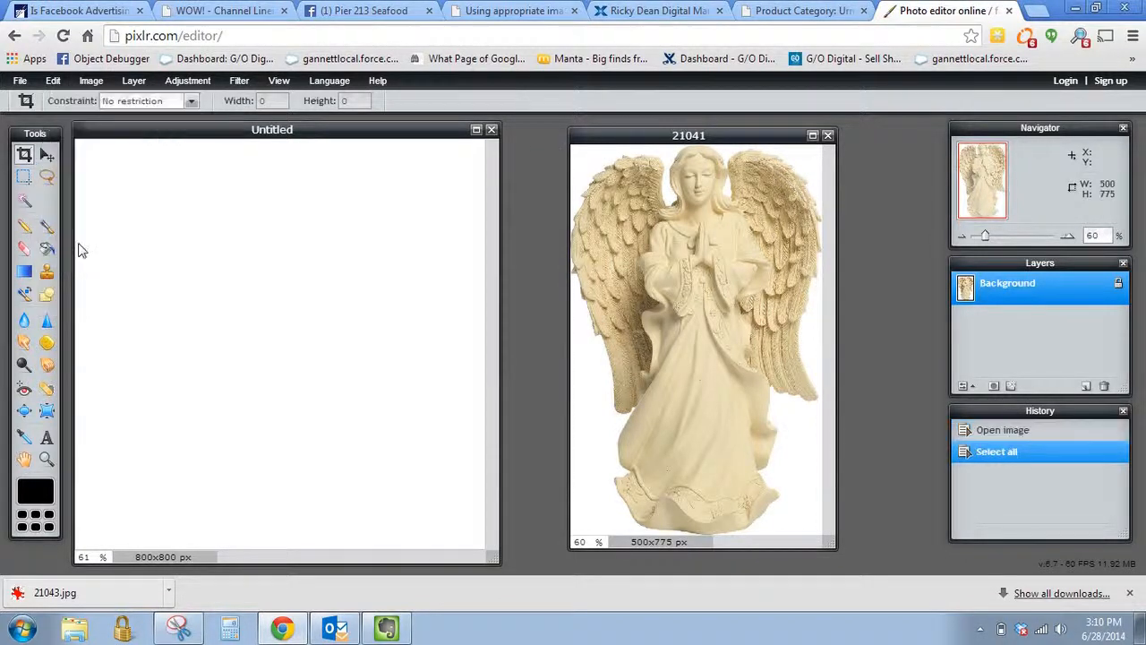
pyautogui.click(53, 80)
pyautogui.click(61, 153)
pyautogui.click(183, 137)
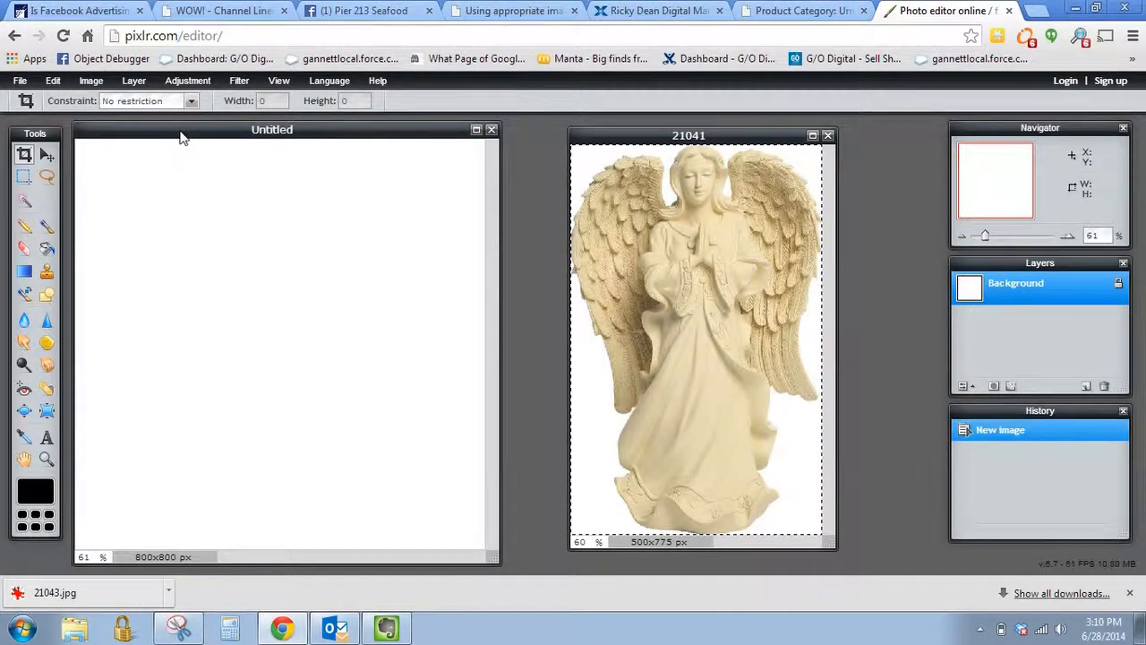
pyautogui.click(53, 81)
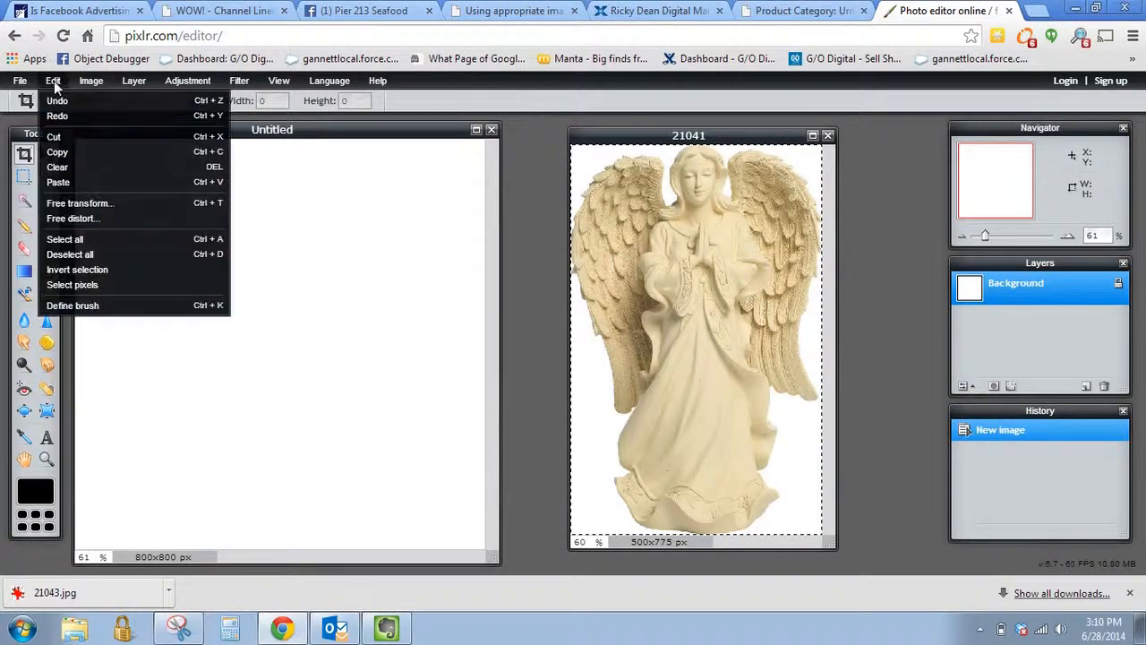
pyautogui.click(60, 182)
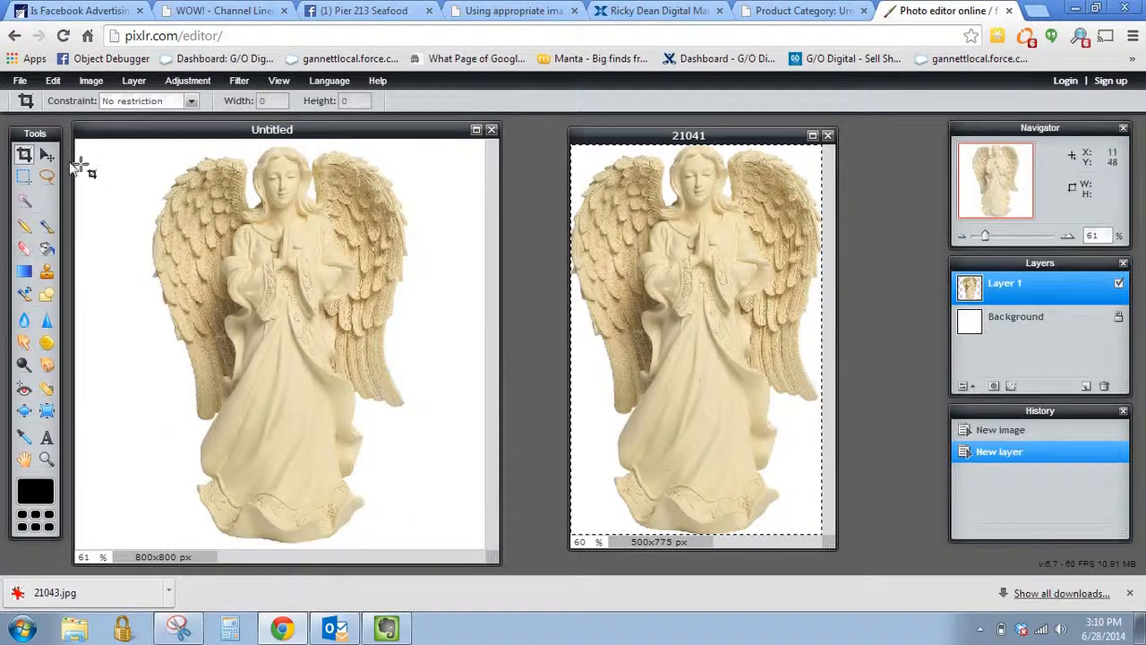
pyautogui.click(48, 155)
pyautogui.moveTo(345, 292); pyautogui.dragTo(339, 294)
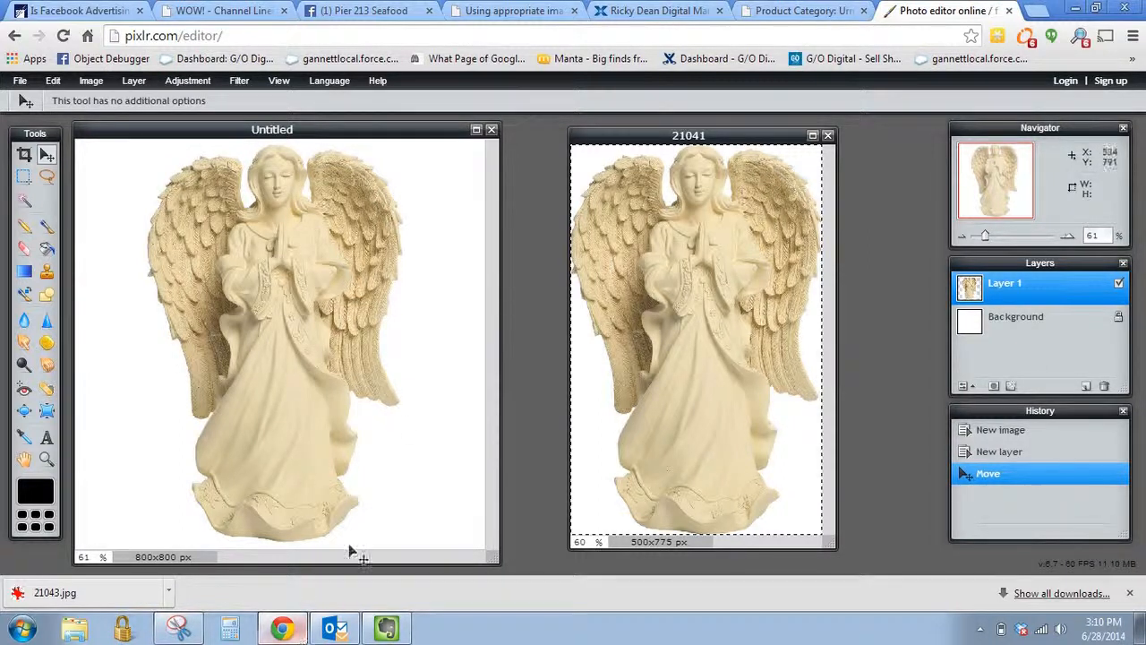
pyautogui.click(54, 81)
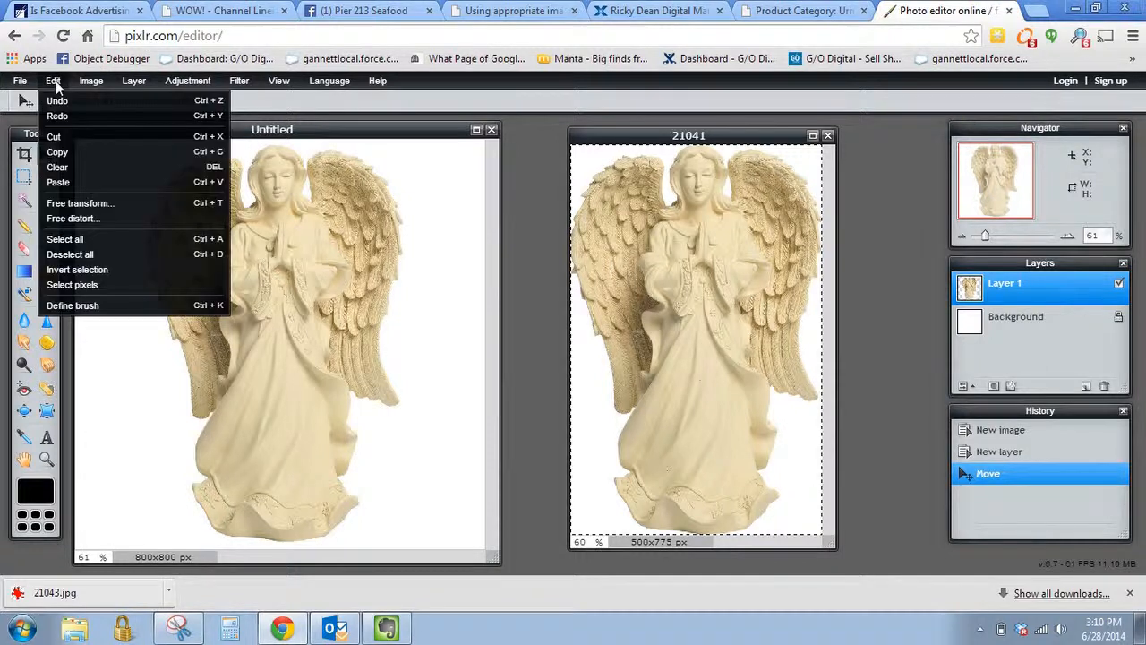
pyautogui.click(88, 203)
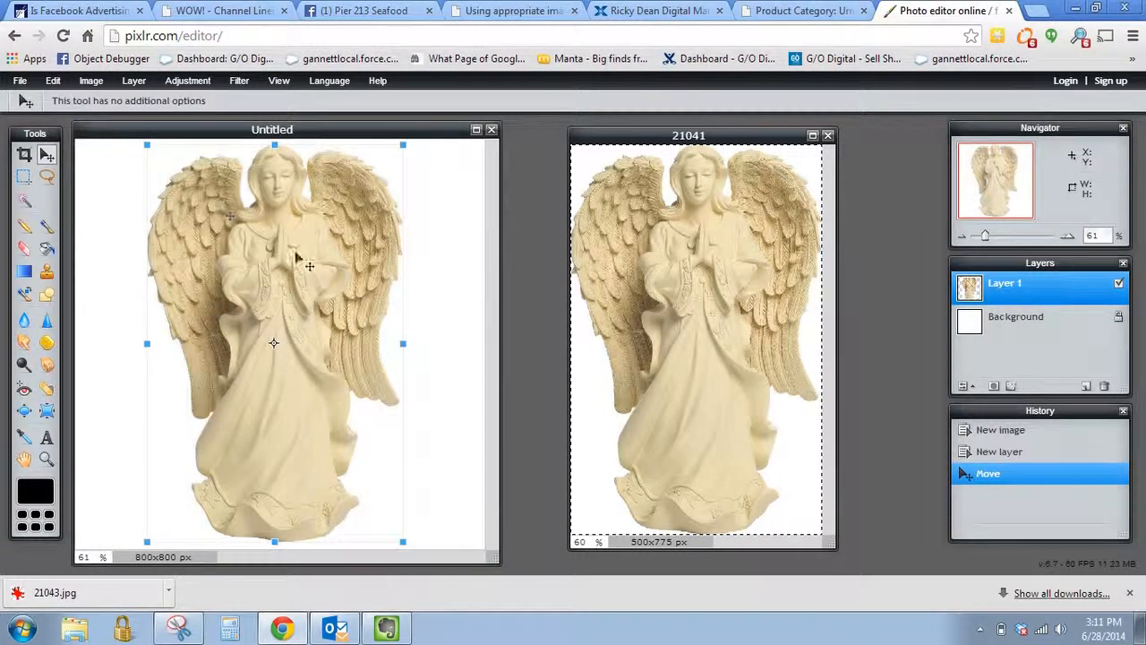
pyautogui.moveTo(147, 145); pyautogui.dragTo(142, 182)
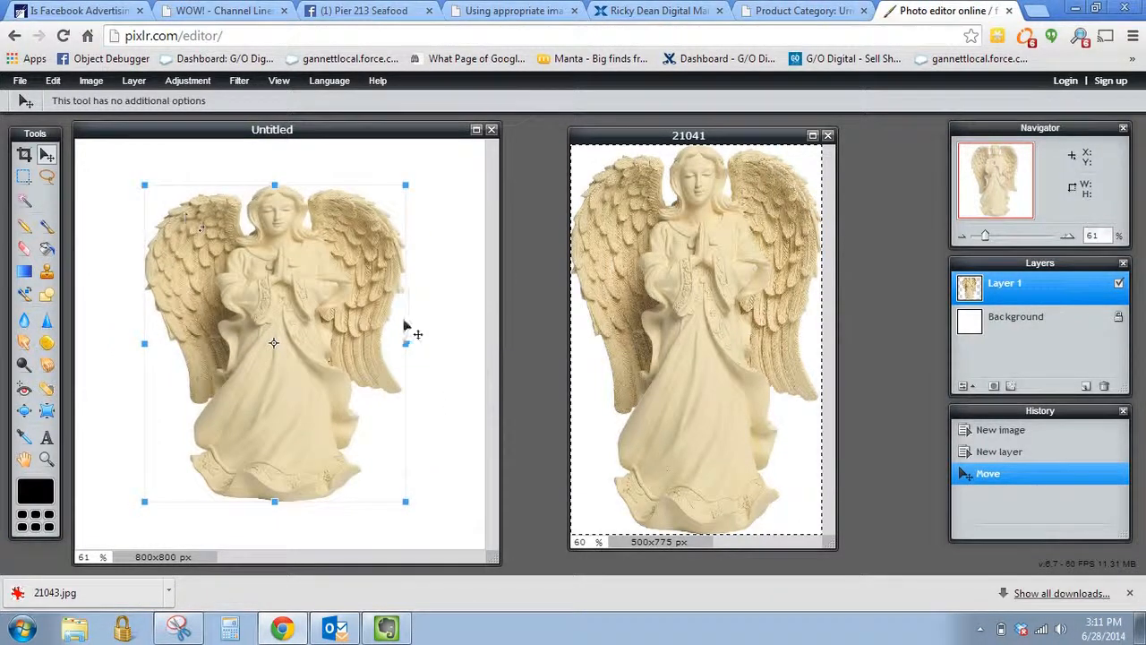
pyautogui.click(446, 308)
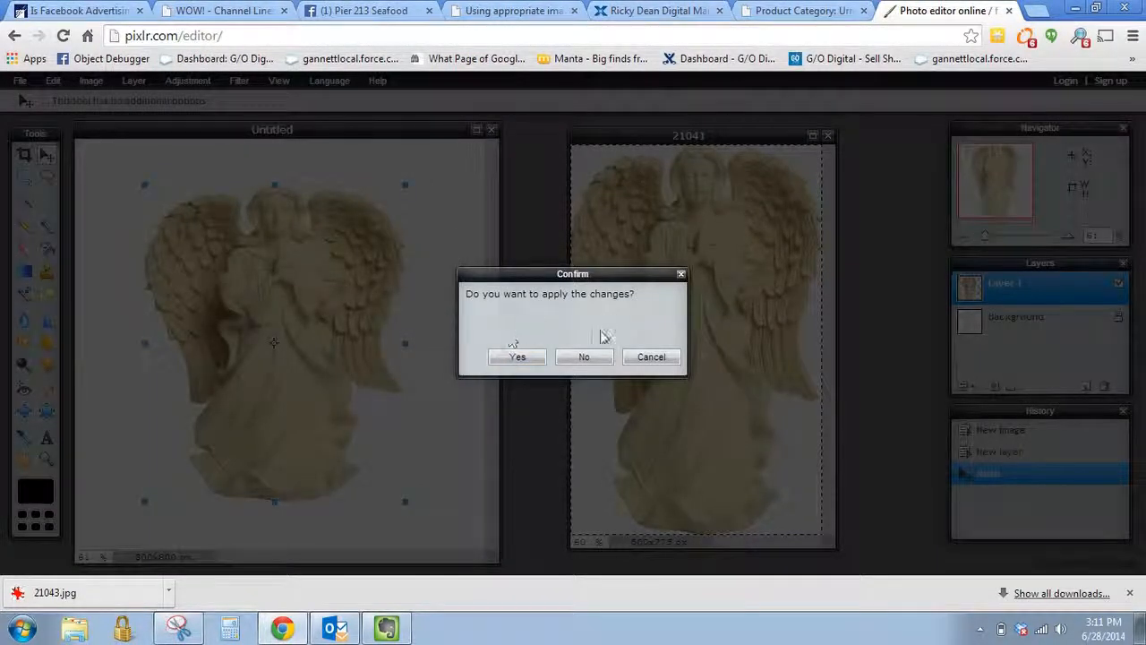
pyautogui.click(590, 356)
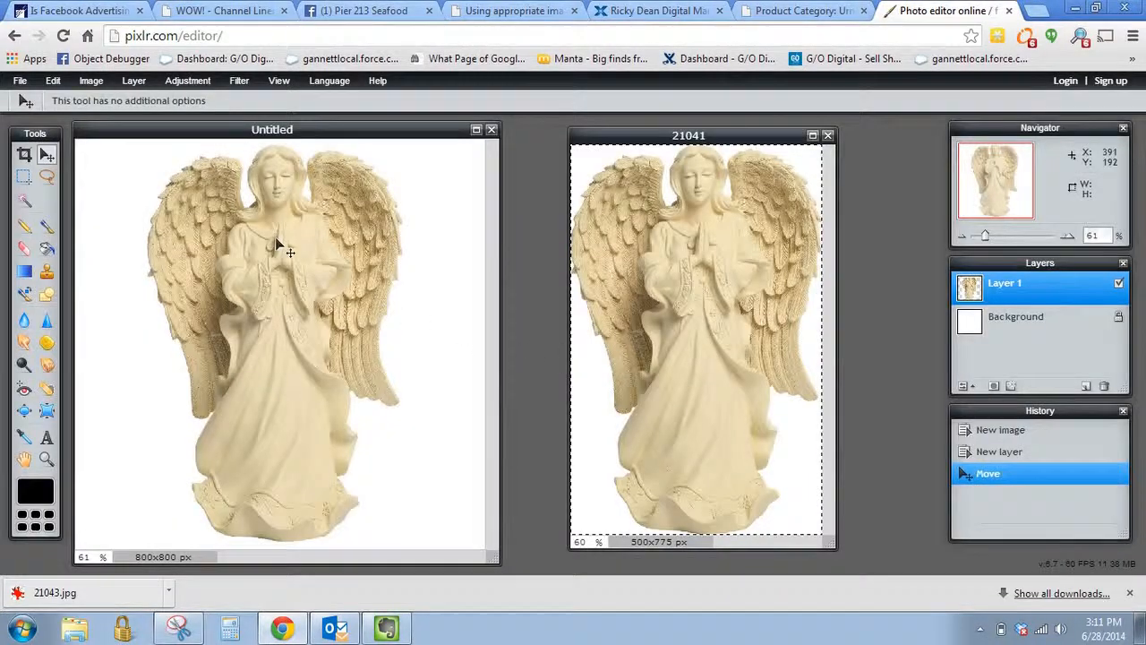
# - Scale the pasted angel layer down slightly in proportion with Free transform and apply the change
pyautogui.click(52, 81)
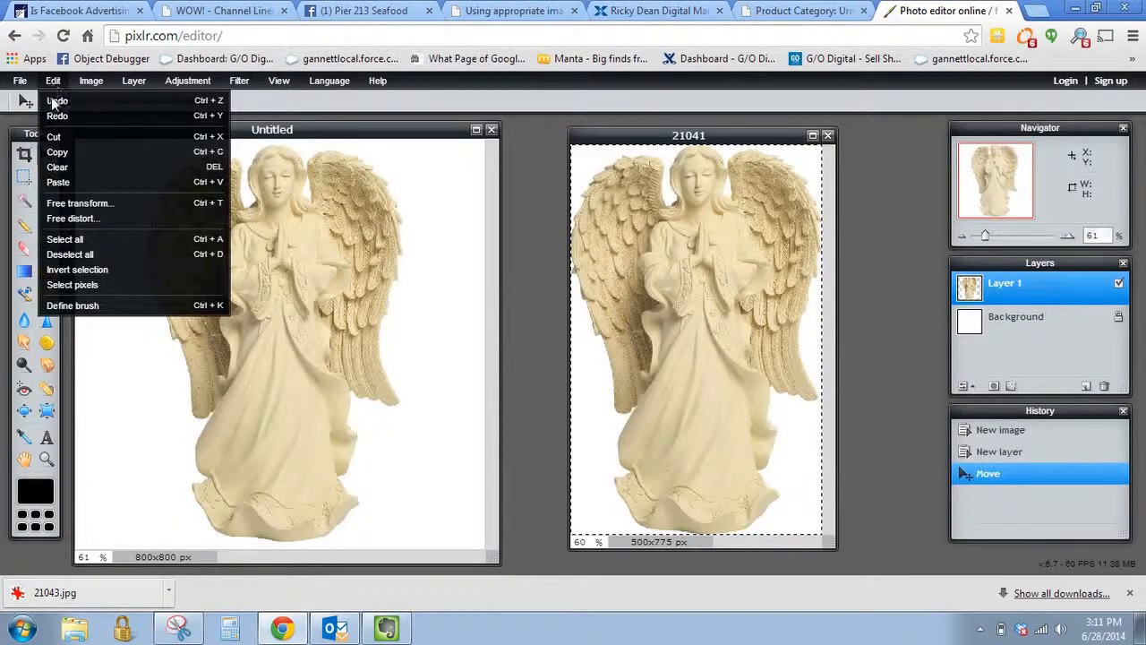
pyautogui.click(77, 204)
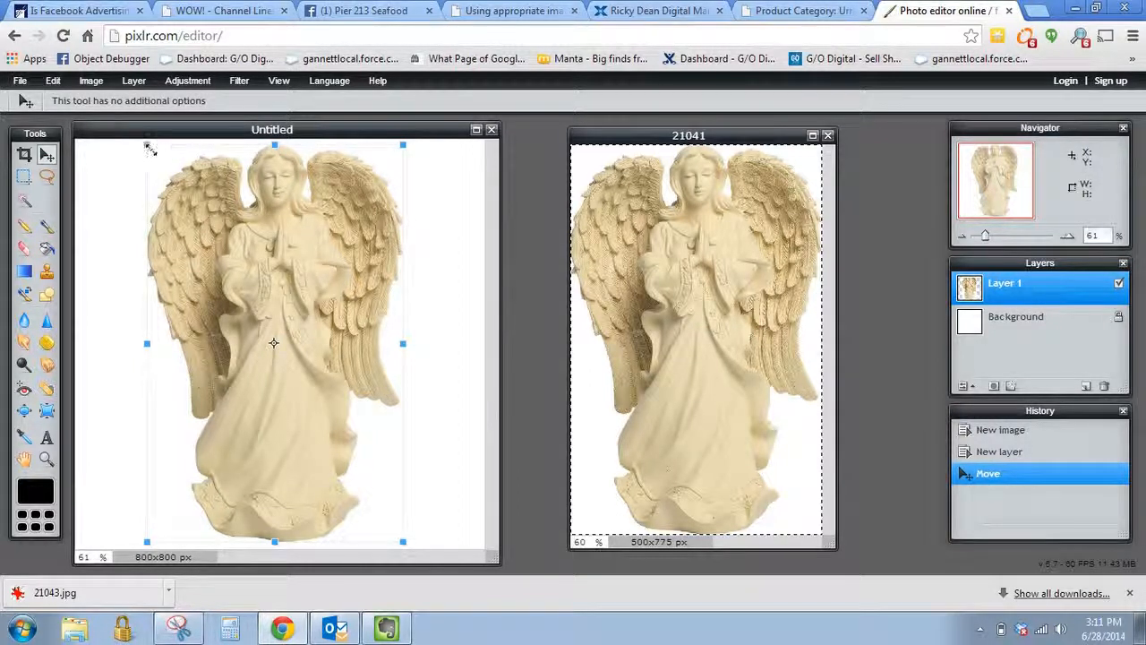
pyautogui.moveTo(147, 145); pyautogui.dragTo(72, 154)
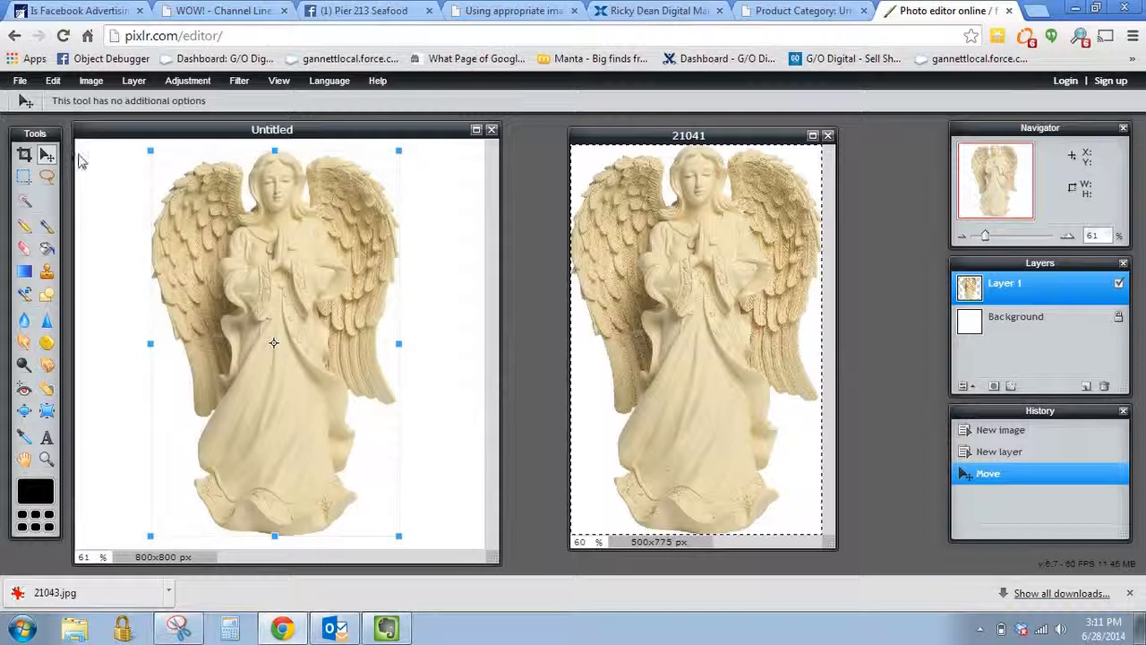
pyautogui.click(443, 240)
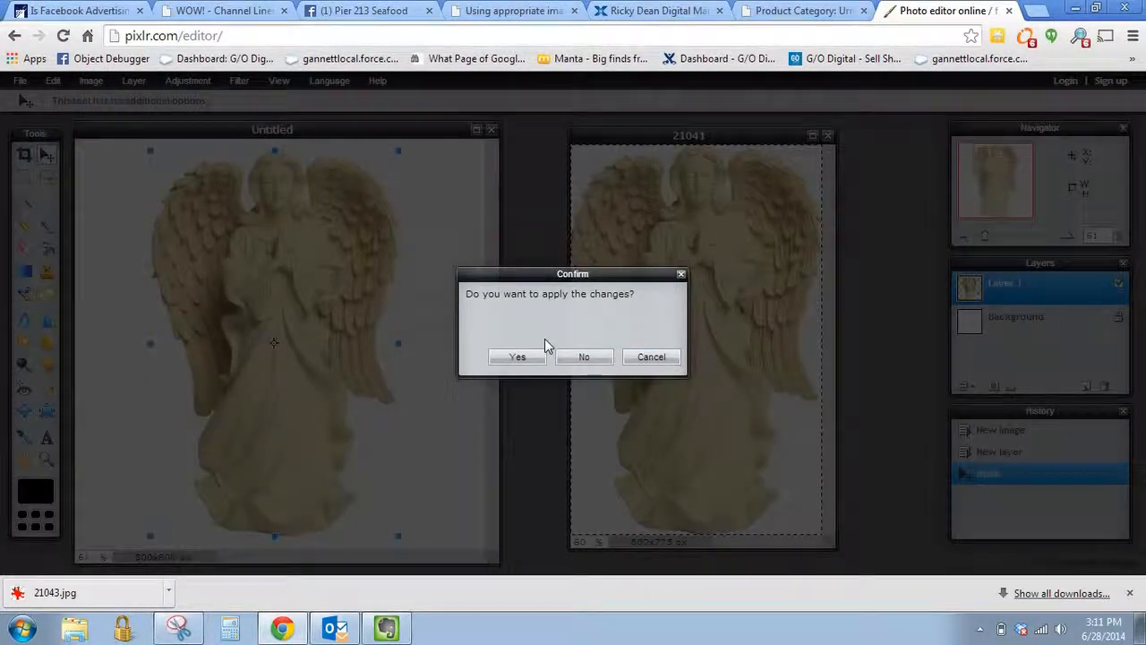
pyautogui.click(518, 355)
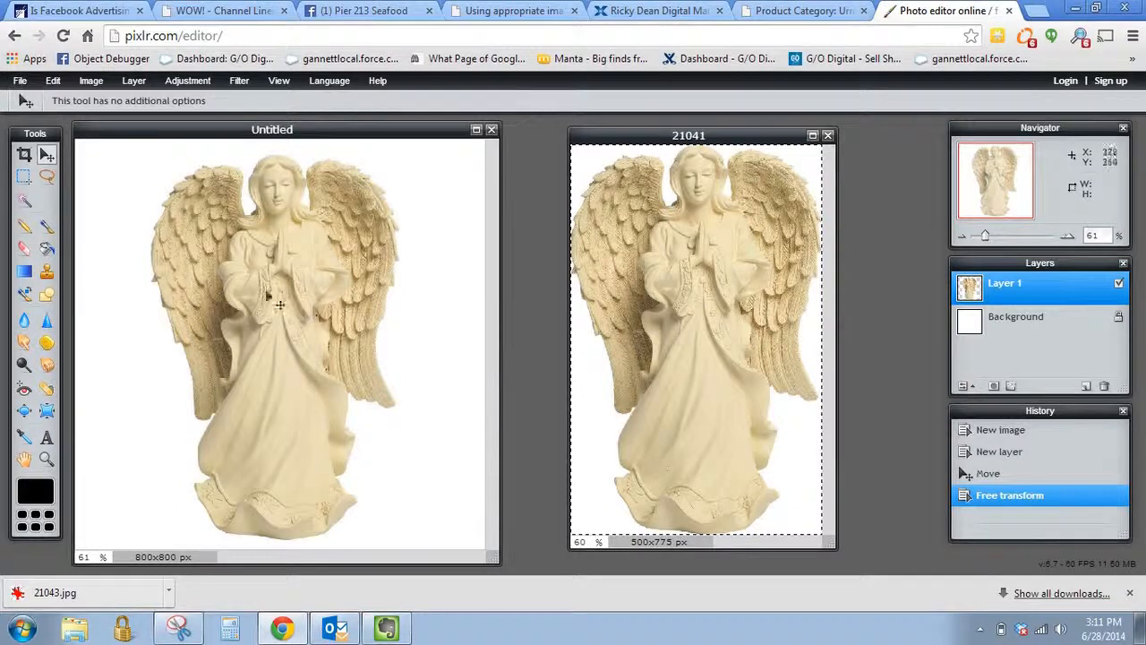
# - Save the finished angel canvas to the Downloads folder as a JPEG named 21041-1
pyautogui.click(19, 81)
pyautogui.click(41, 166)
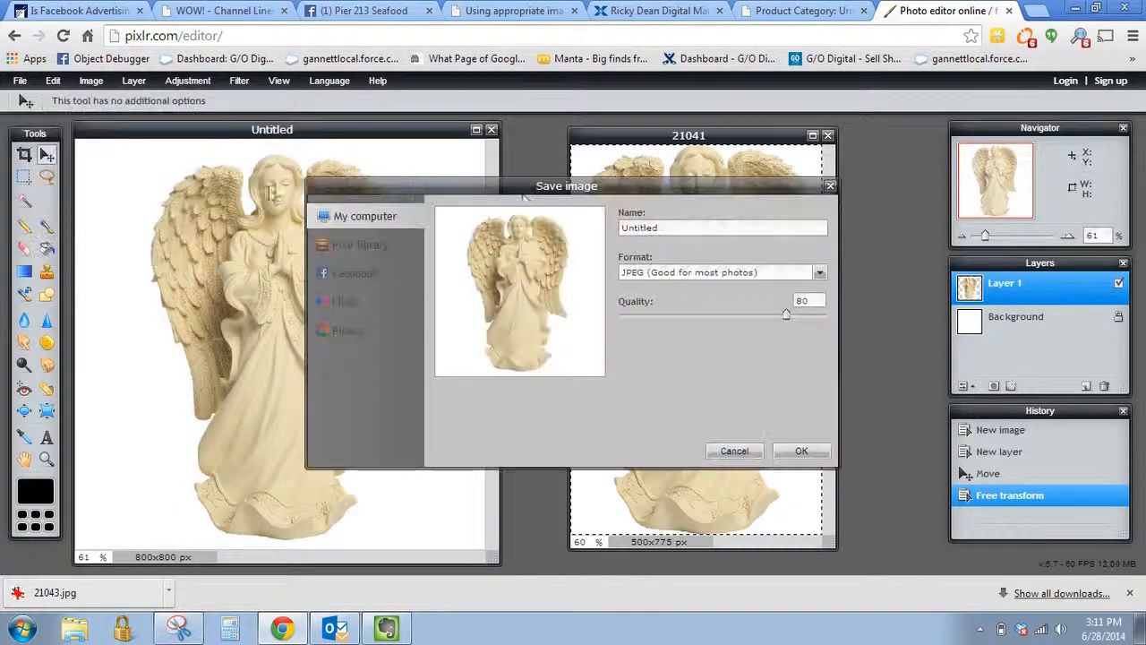
pyautogui.doubleClick(677, 225)
pyautogui.write('21041-1')
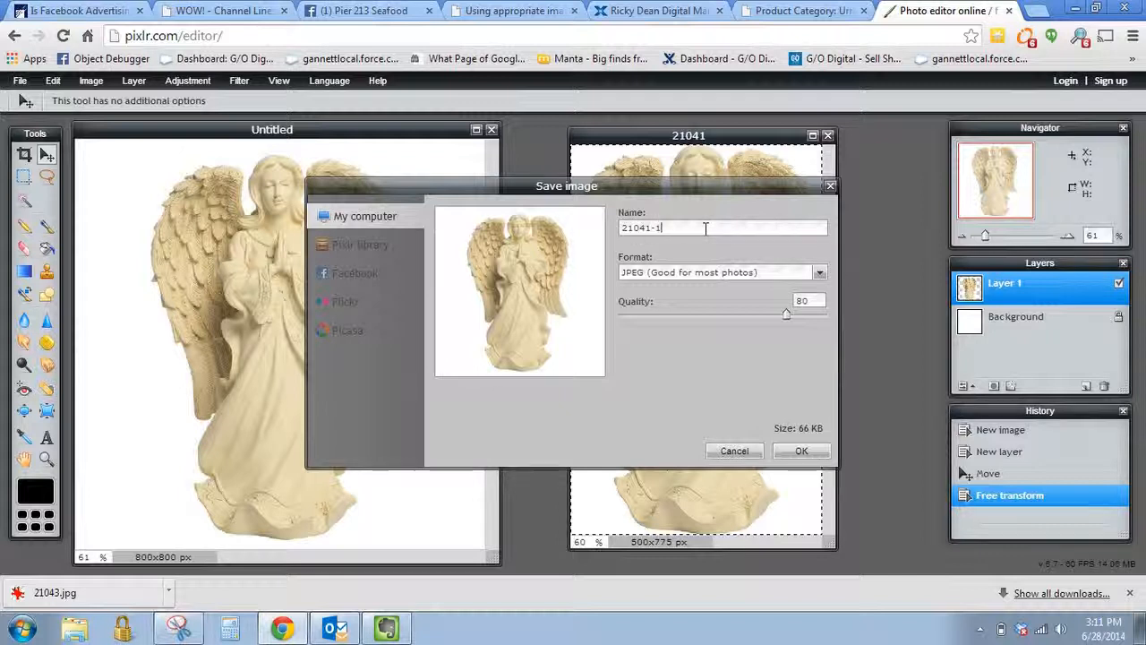
pyautogui.click(684, 273)
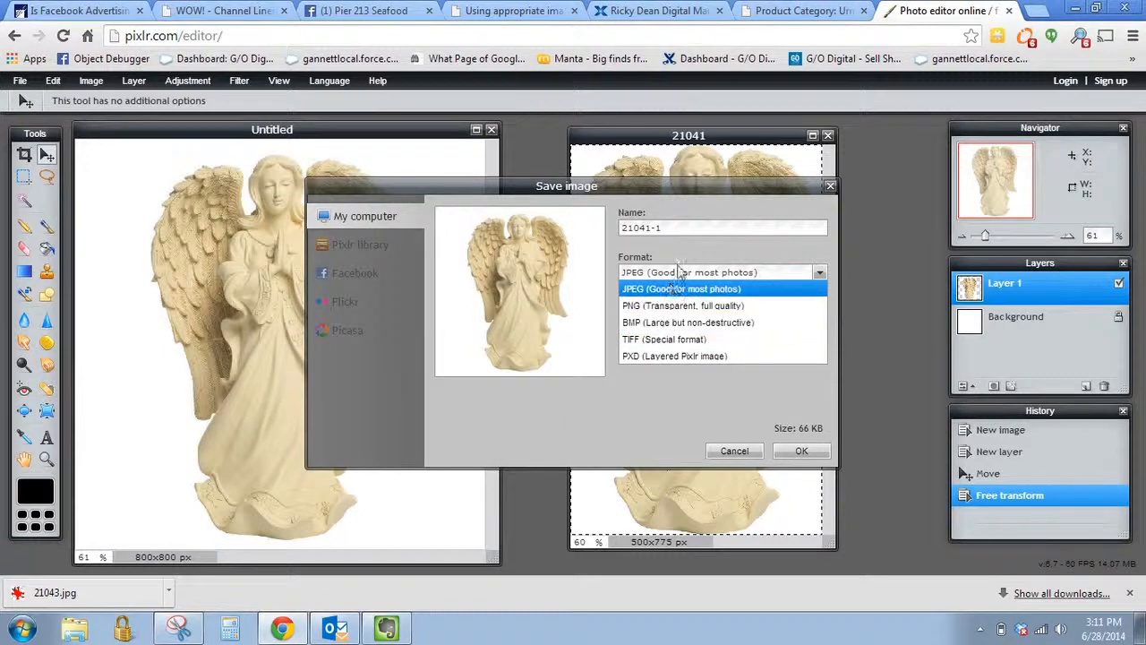
pyautogui.click(680, 287)
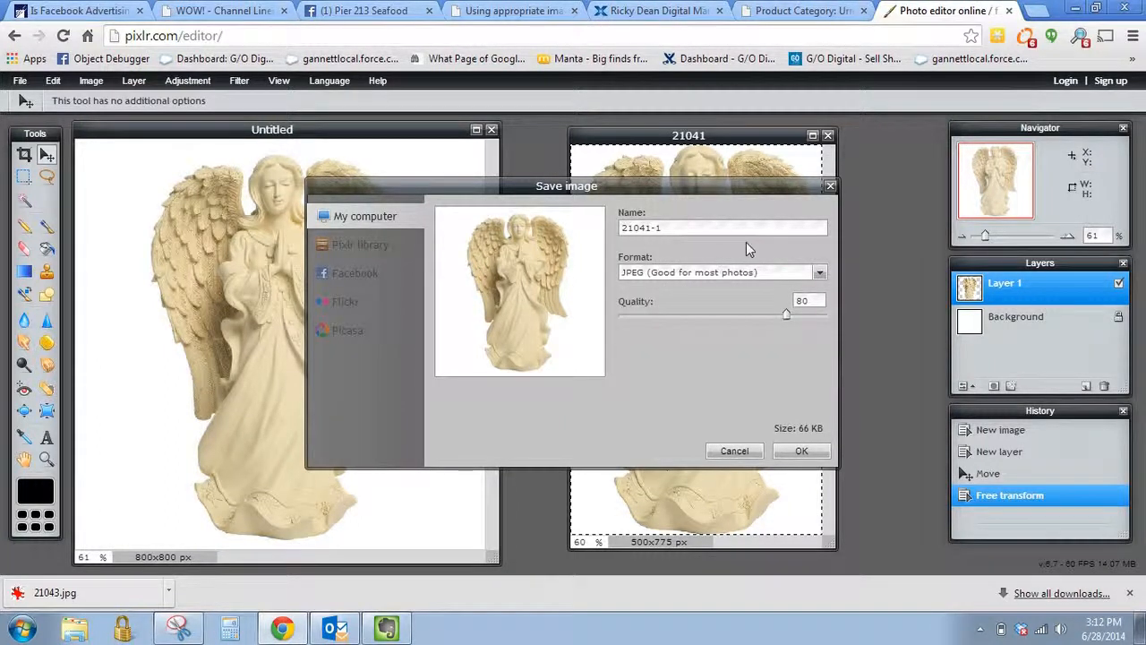
pyautogui.click(800, 452)
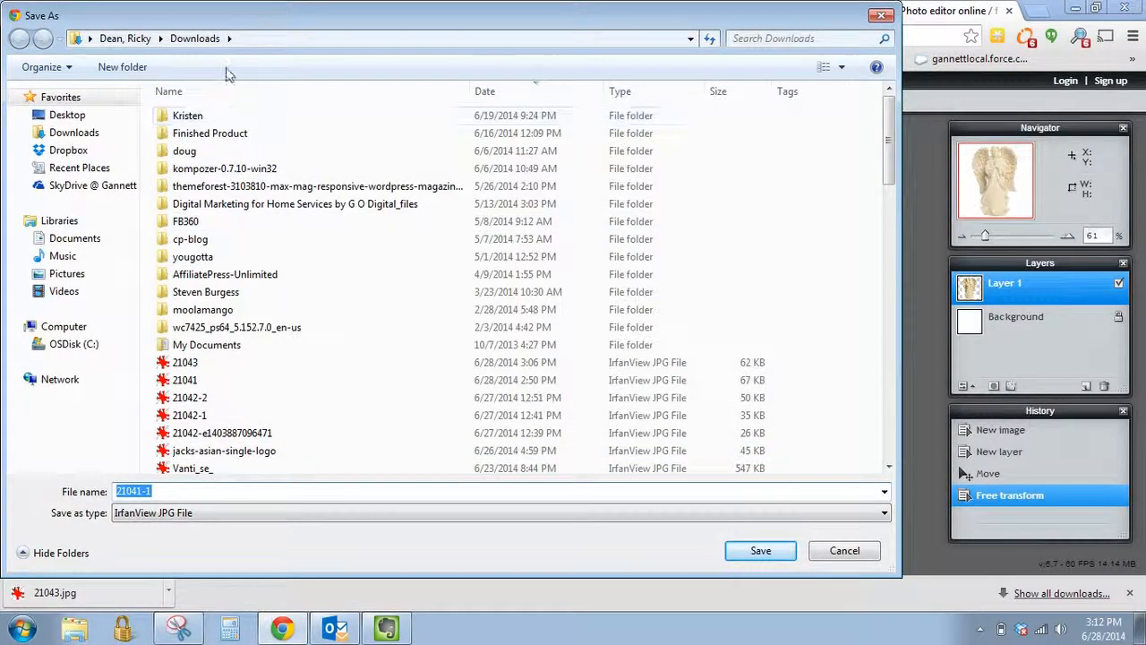
pyautogui.click(182, 492)
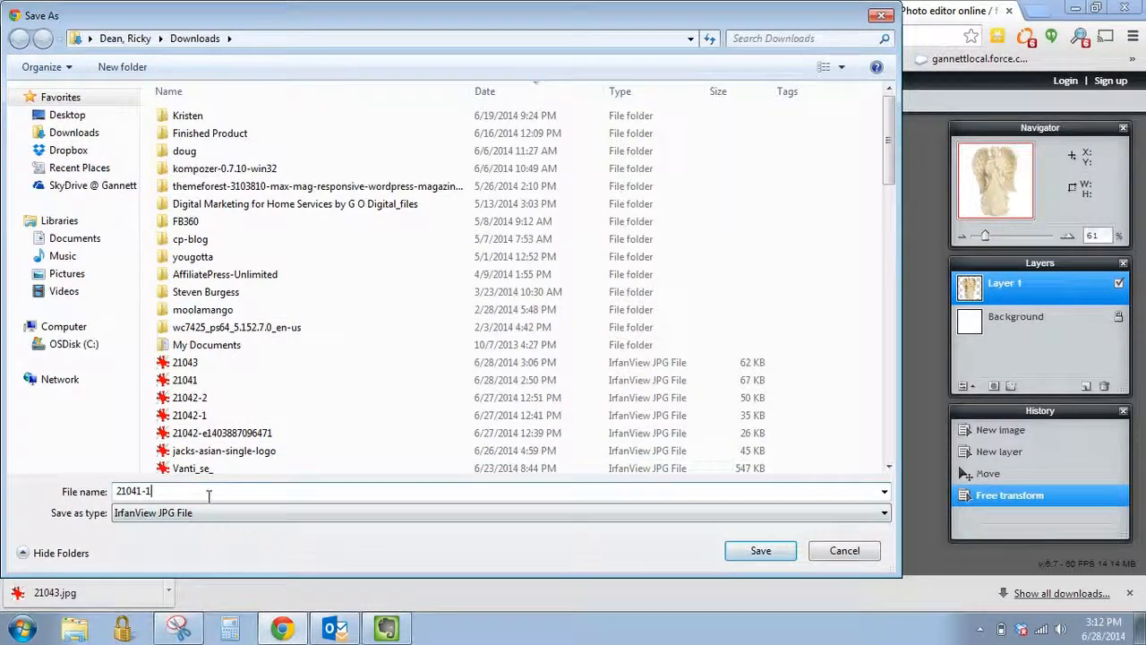
pyautogui.click(767, 550)
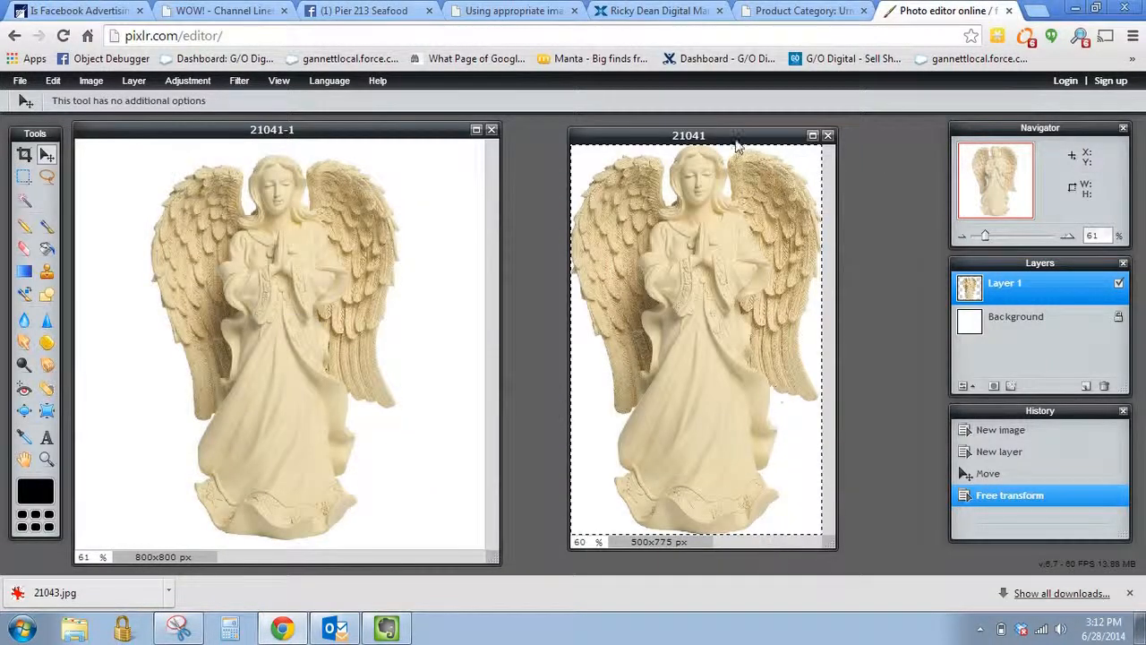
# - Close the 21041 source image and the 21041-1 canvas, declining to save either one
pyautogui.click(827, 137)
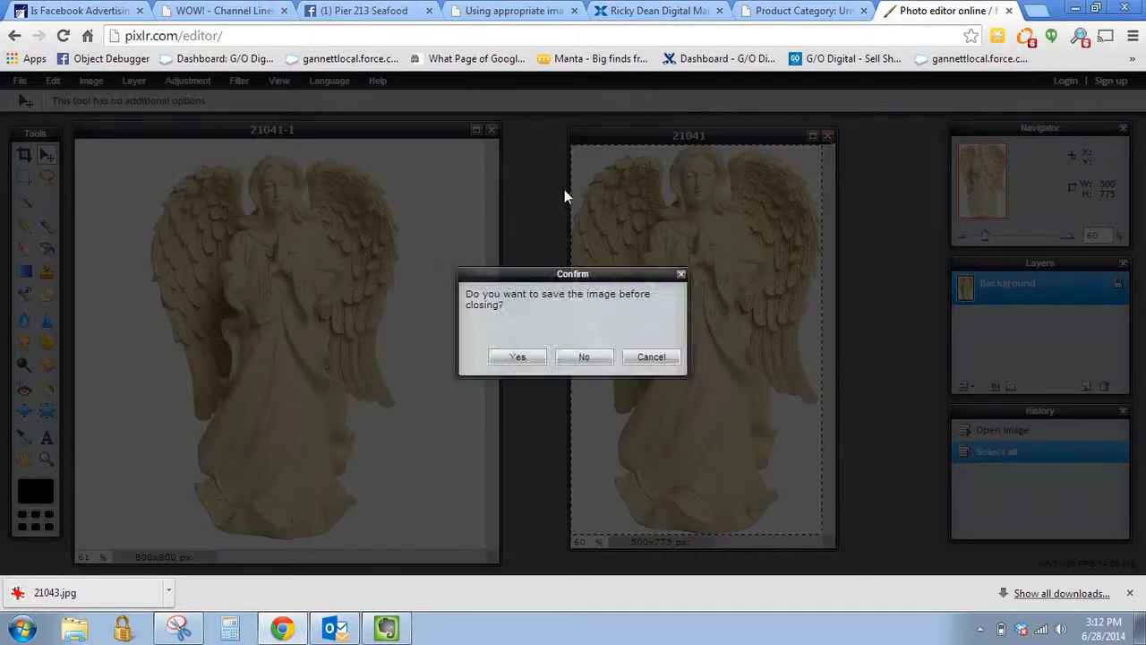
pyautogui.click(583, 355)
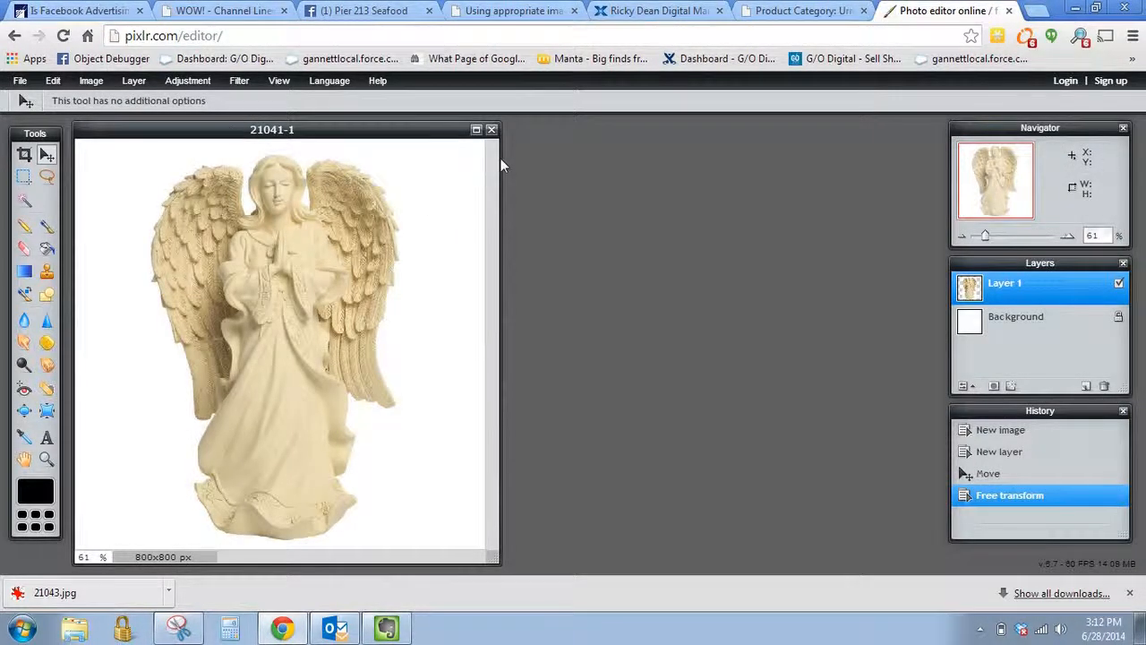
pyautogui.click(491, 131)
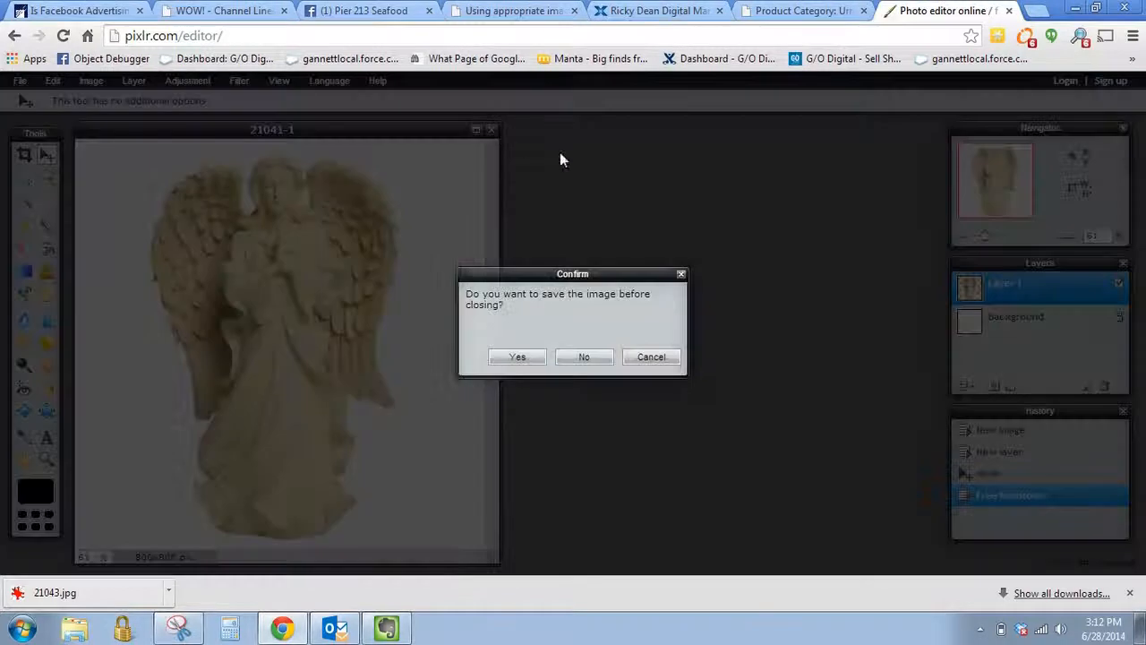
pyautogui.click(580, 356)
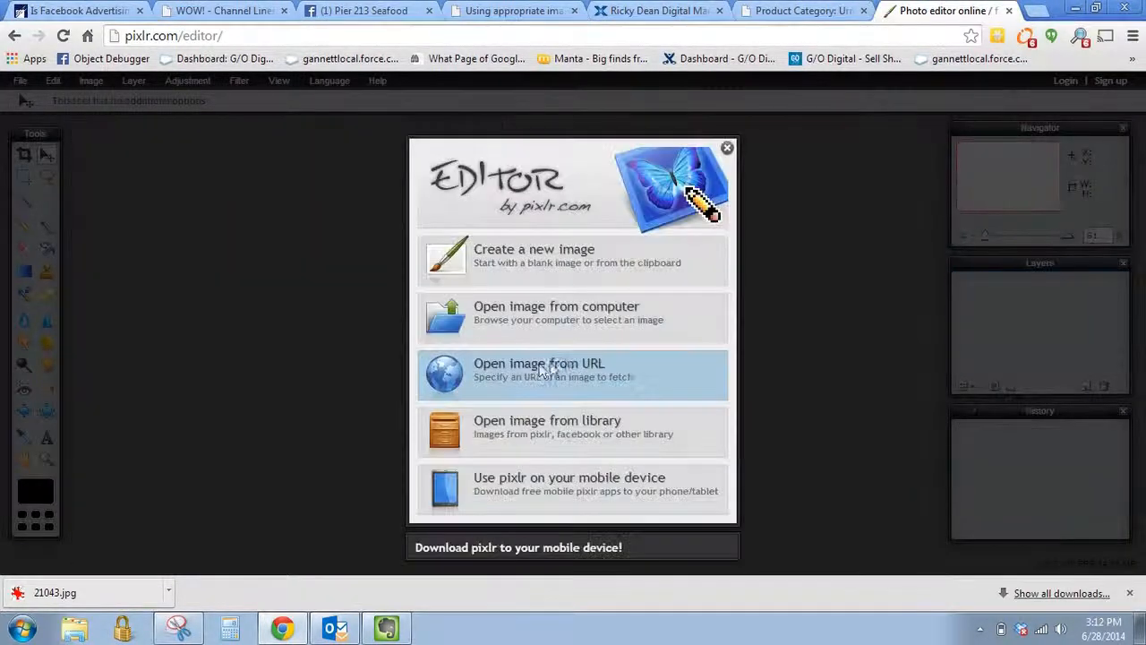
# - Create a new blank, non-transparent image 800 px wide and 800 px high
pyautogui.click(523, 254)
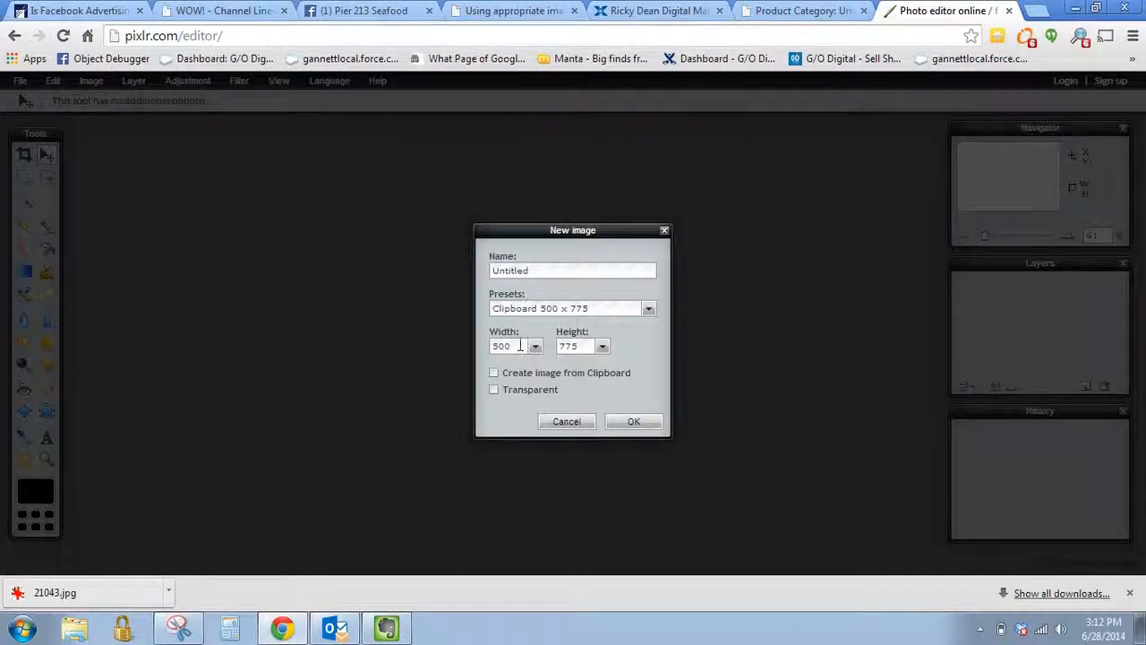
pyautogui.moveTo(501, 346); pyautogui.dragTo(465, 353)
pyautogui.write('8')
pyautogui.press('Tab')
pyautogui.write('800')
pyautogui.click(632, 428)
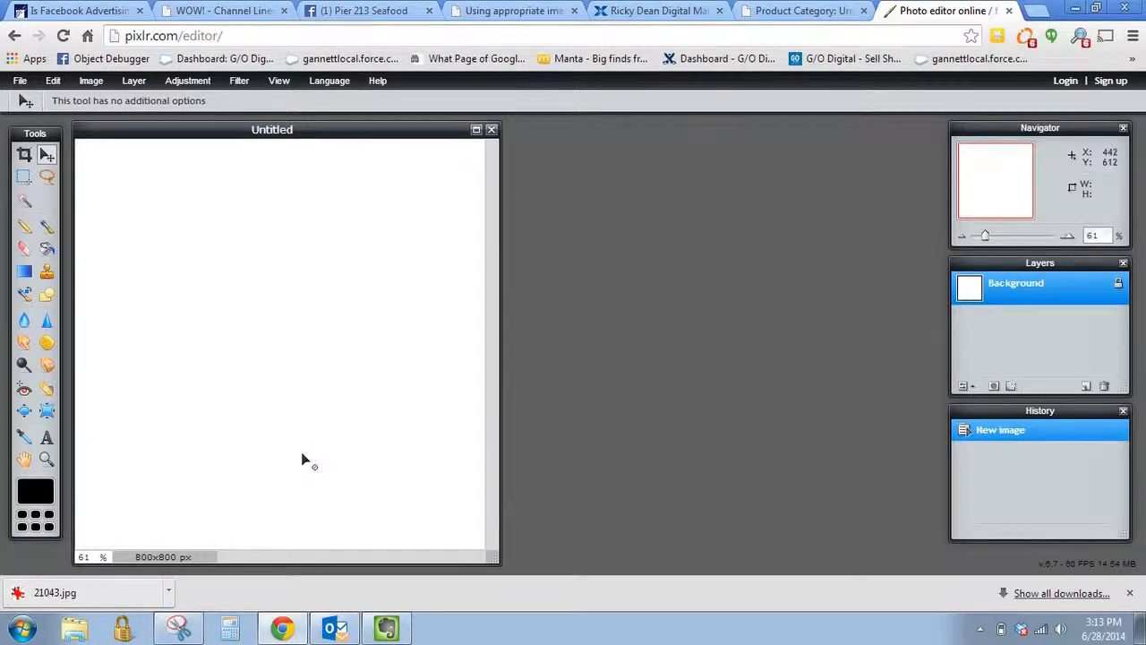
# - Open 21043 from the Downloads folder and place its window beside the blank canvas
pyautogui.click(20, 80)
pyautogui.click(29, 120)
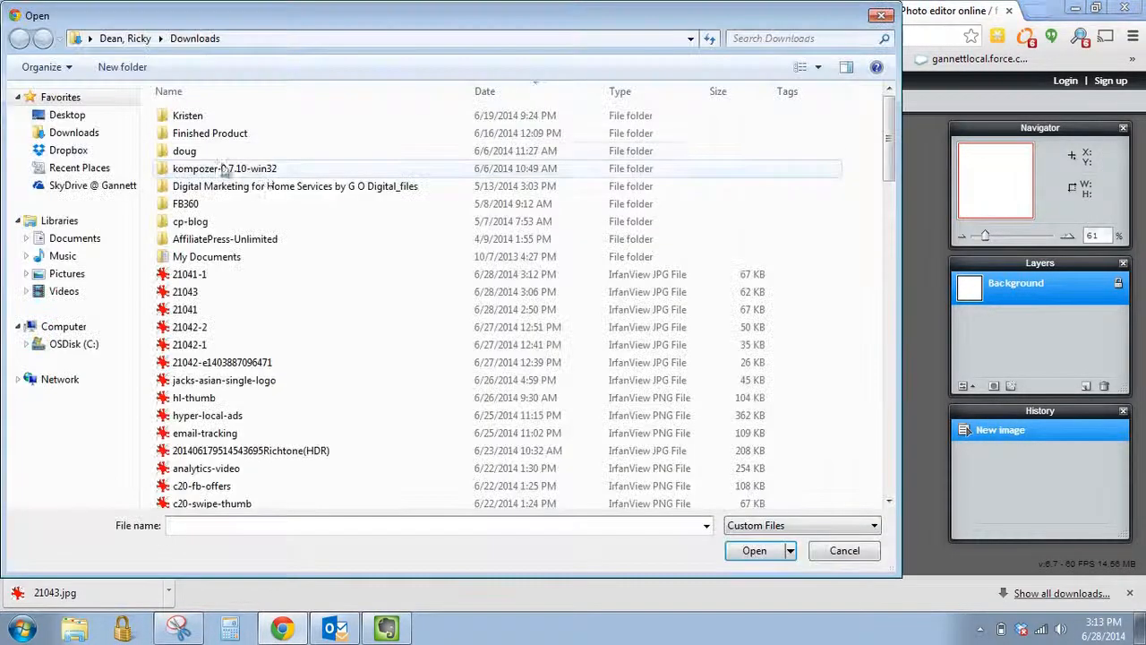
pyautogui.click(218, 380)
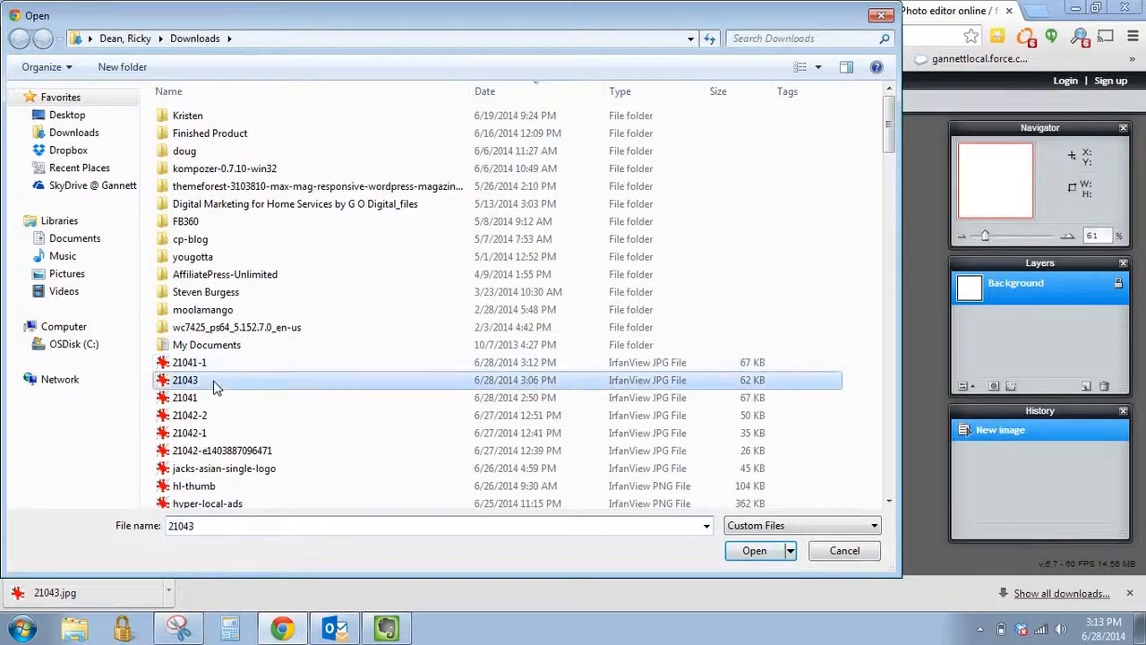
pyautogui.click(755, 549)
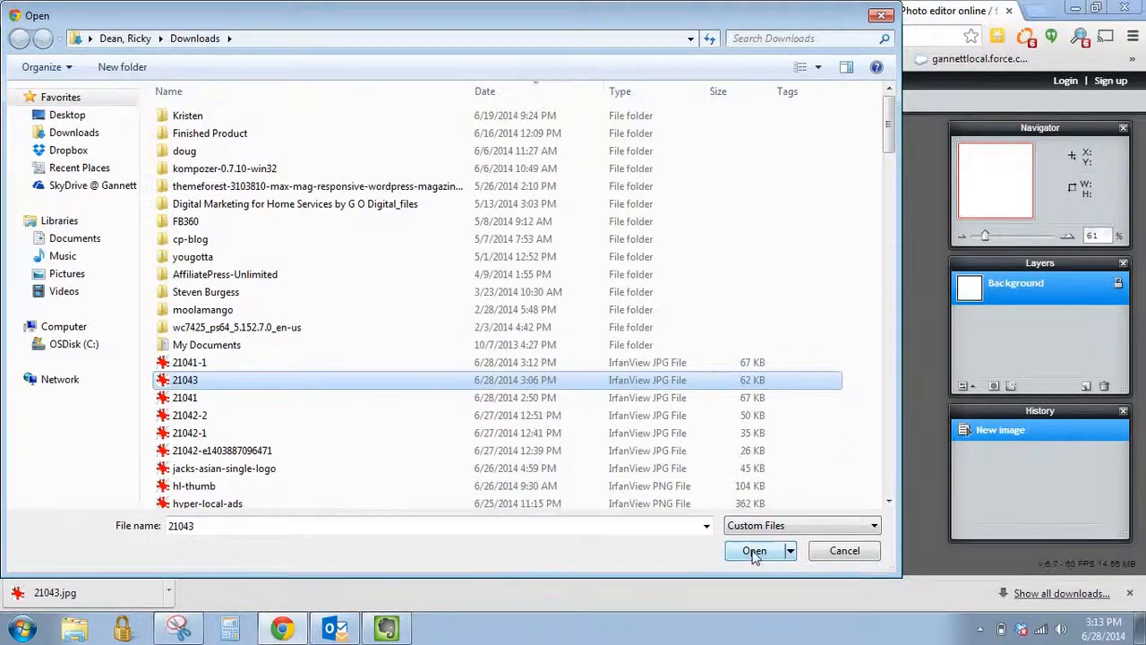
pyautogui.moveTo(148, 147); pyautogui.dragTo(666, 127)
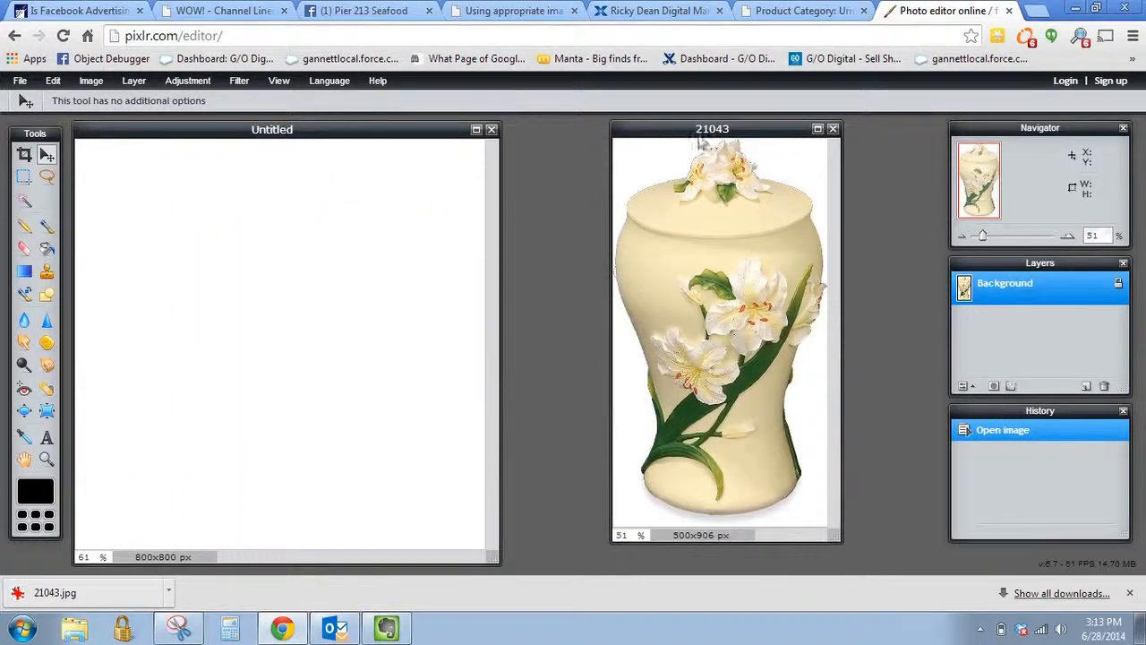
# - Switch to the store's Urns category page and view the Cold Cast Lily Urn's full-size product image
pyautogui.click(802, 10)
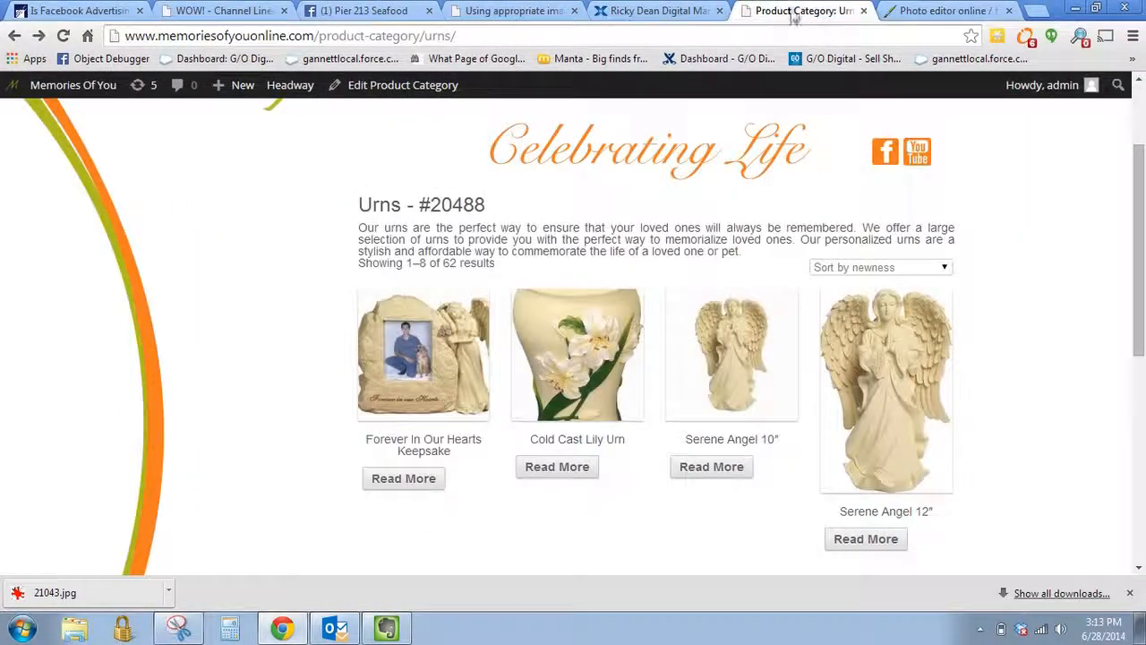
pyautogui.click(588, 370)
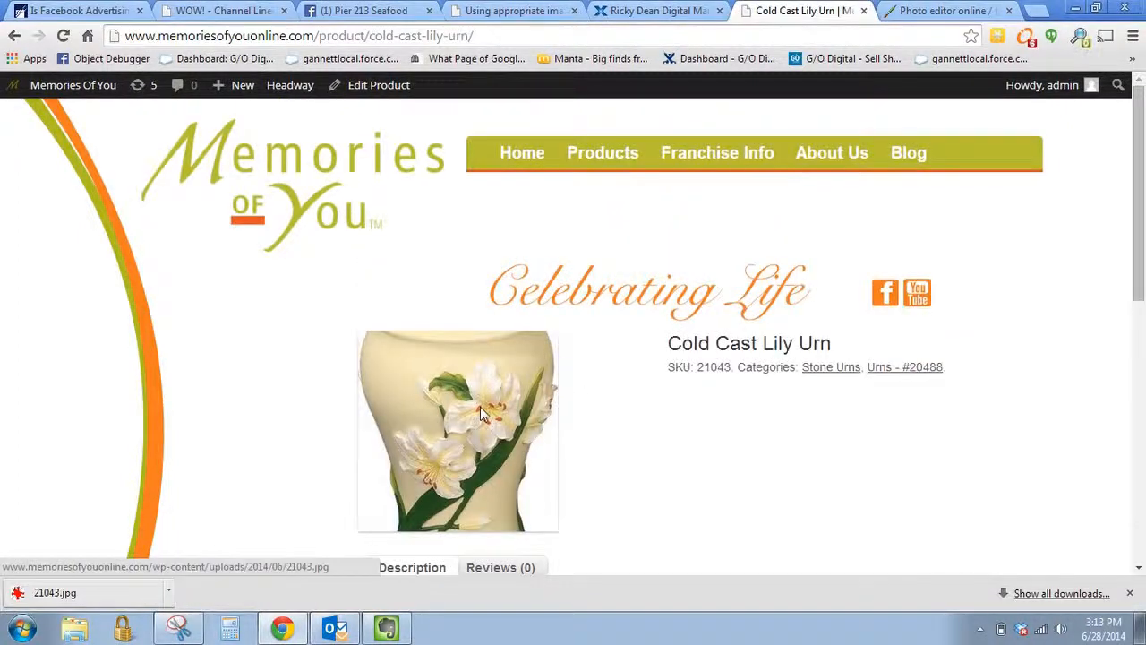
pyautogui.click(479, 407)
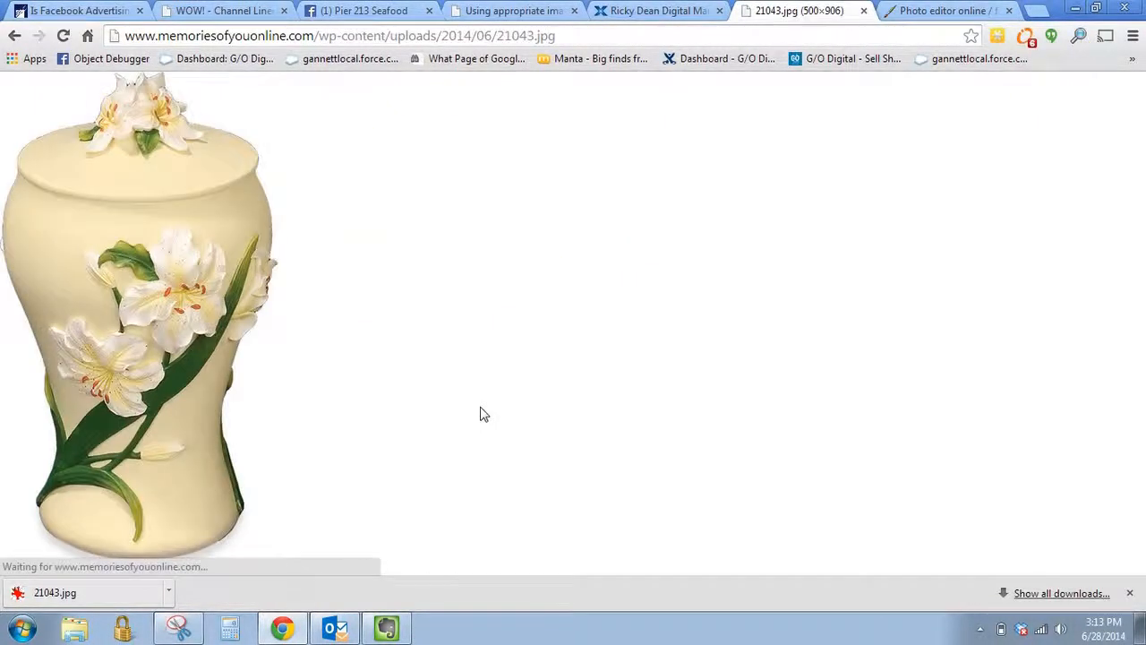
pyautogui.click(152, 293)
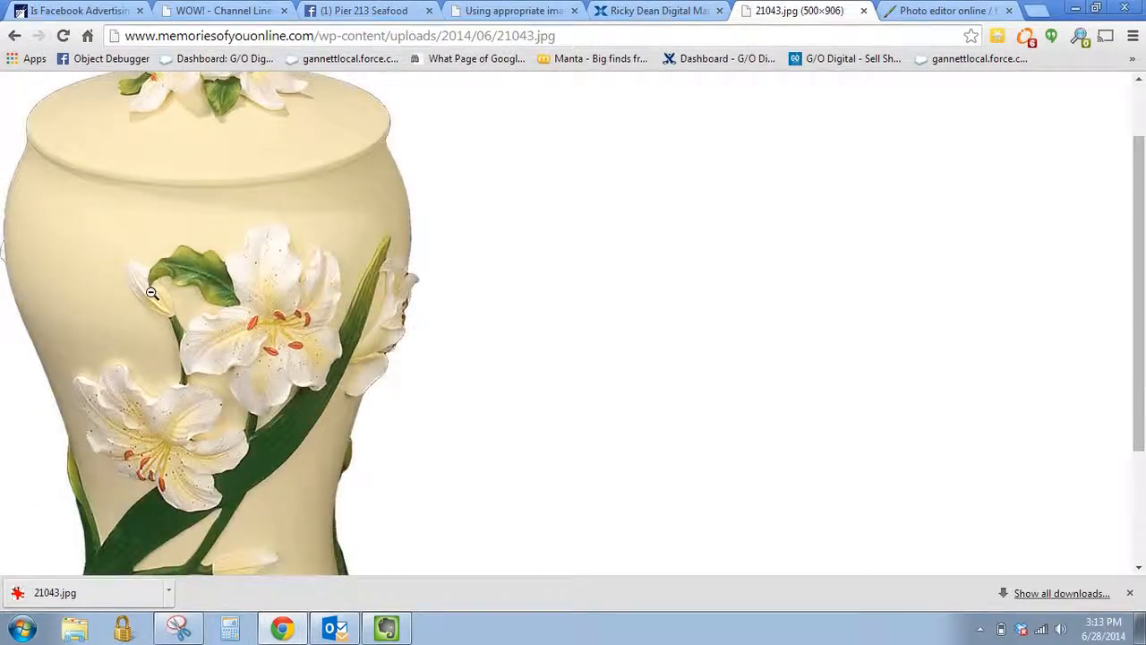
pyautogui.rightClick(206, 299)
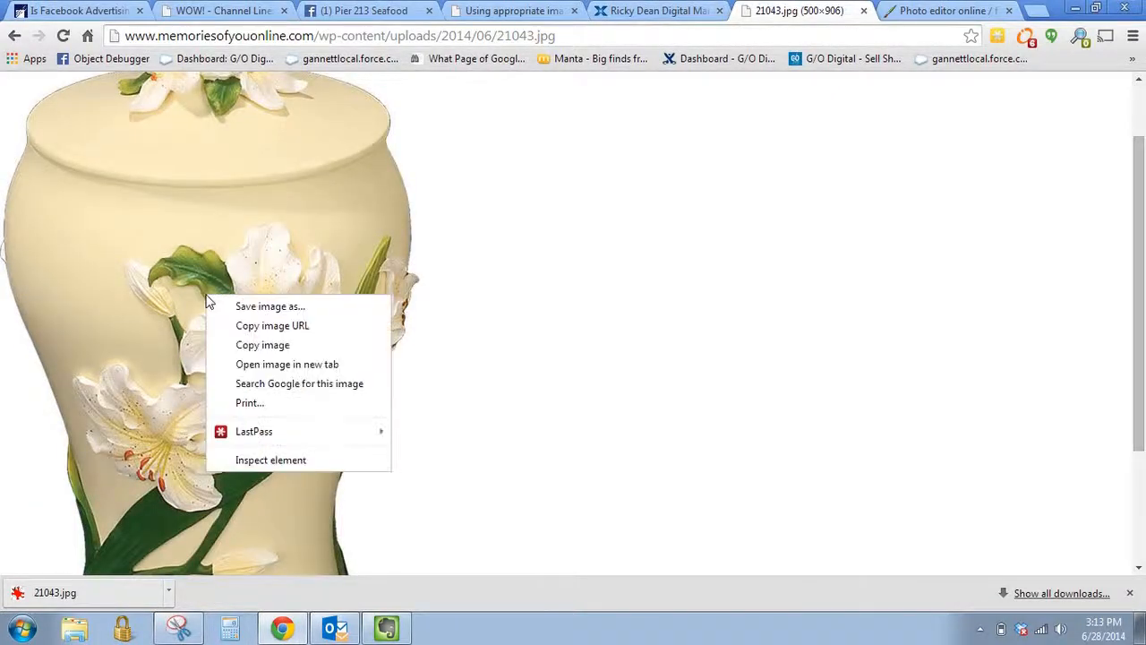
pyautogui.click(186, 294)
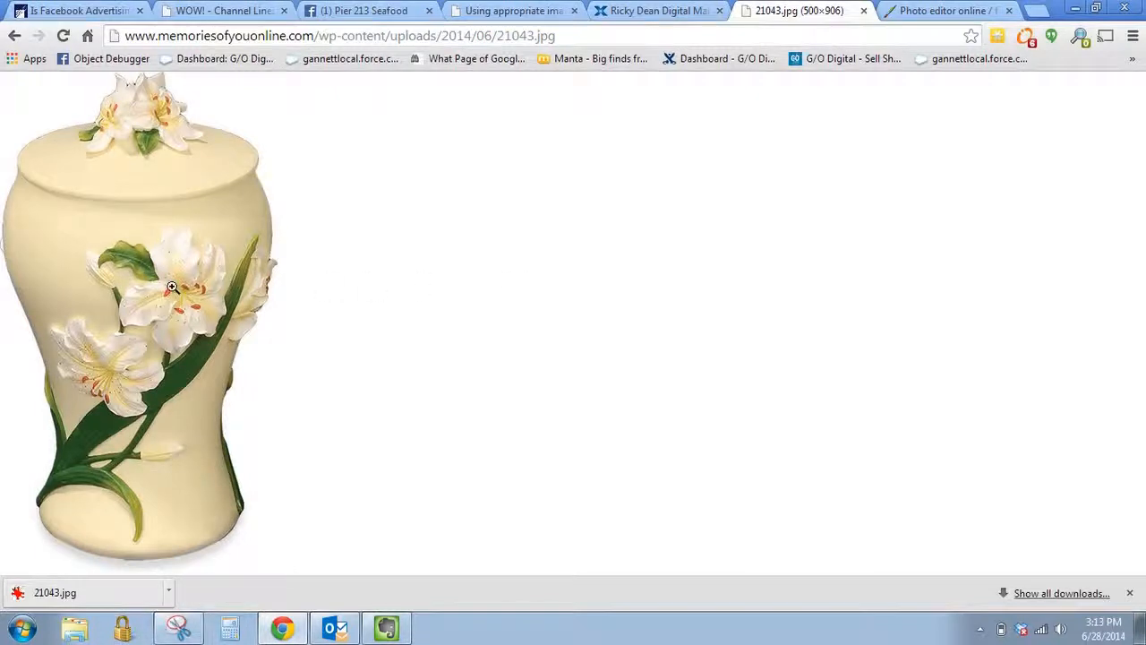
pyautogui.rightClick(172, 287)
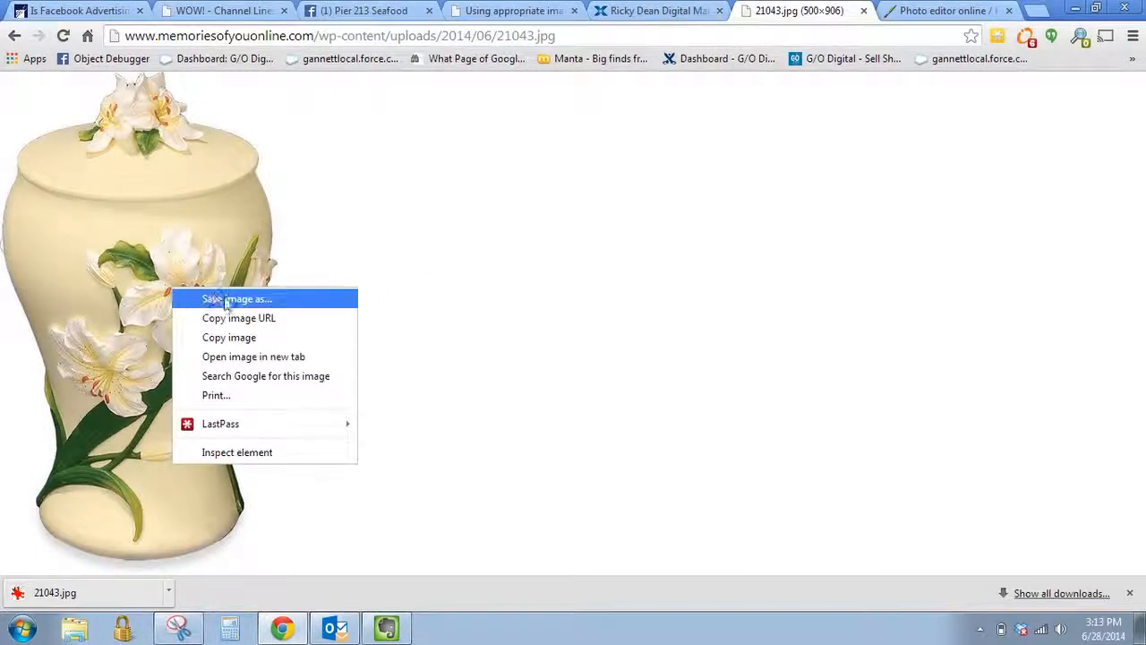
pyautogui.click(466, 350)
# - Copy the web address of the 21043.jpg product image and return to Pixlr Editor
pyautogui.click(333, 34)
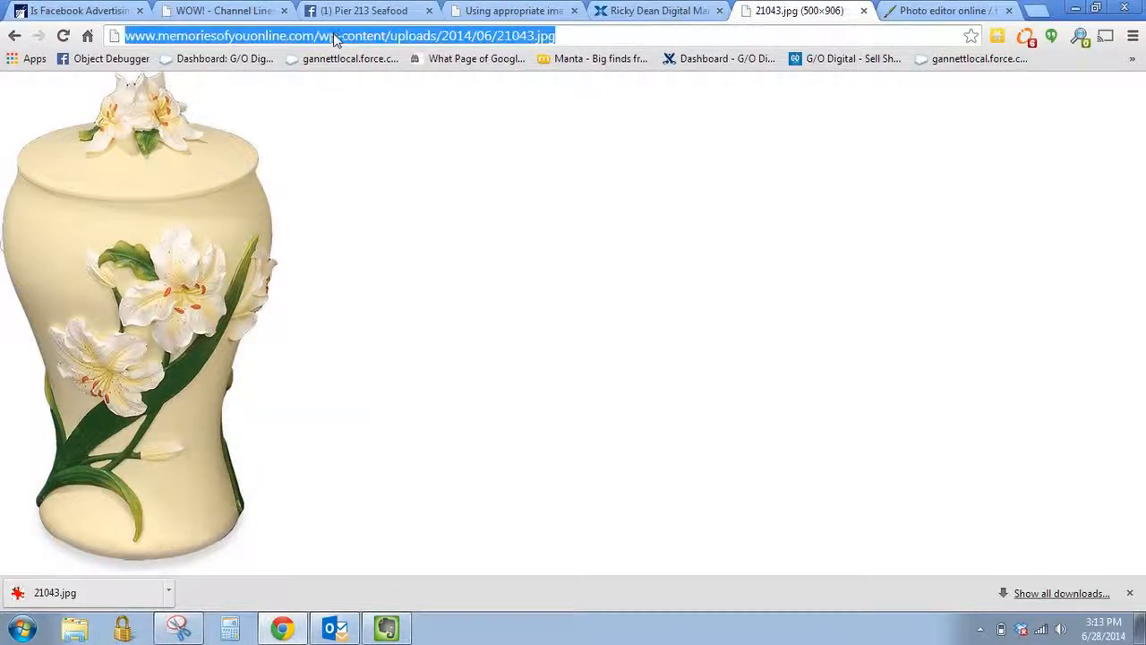
pyautogui.rightClick(353, 40)
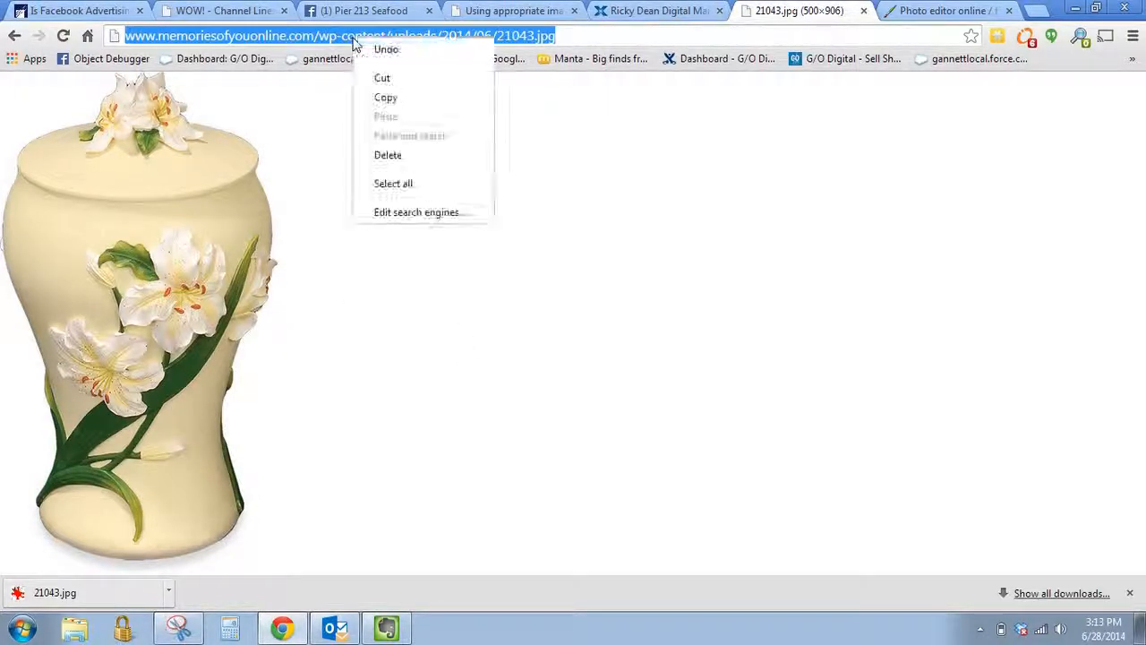
pyautogui.click(396, 96)
pyautogui.click(942, 11)
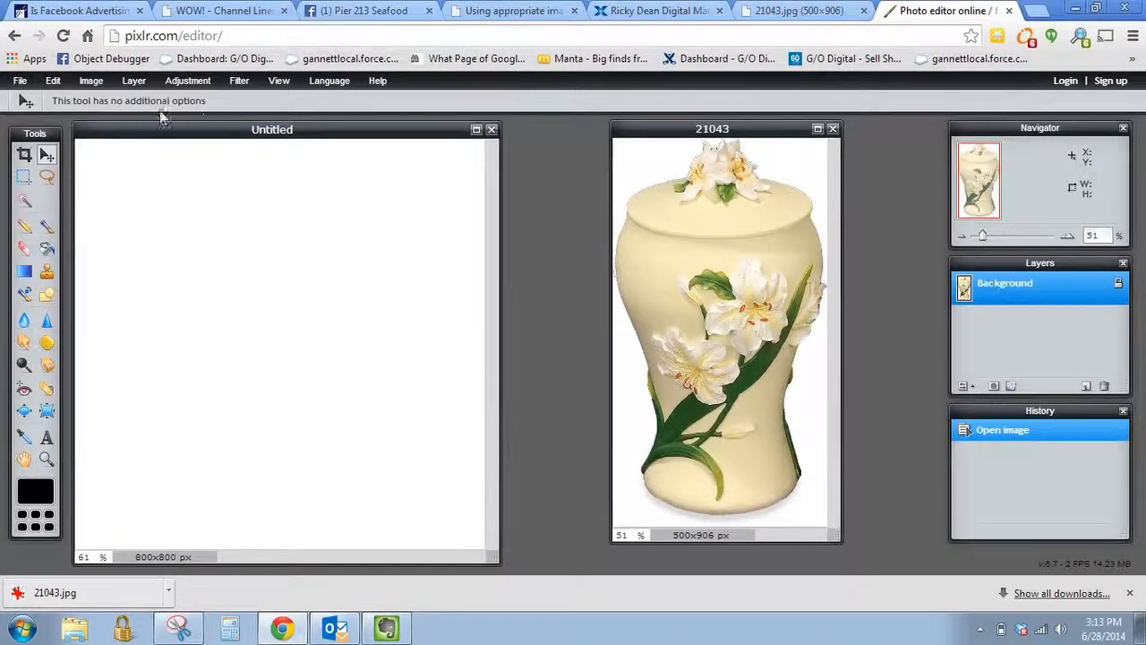
pyautogui.click(20, 81)
pyautogui.click(38, 114)
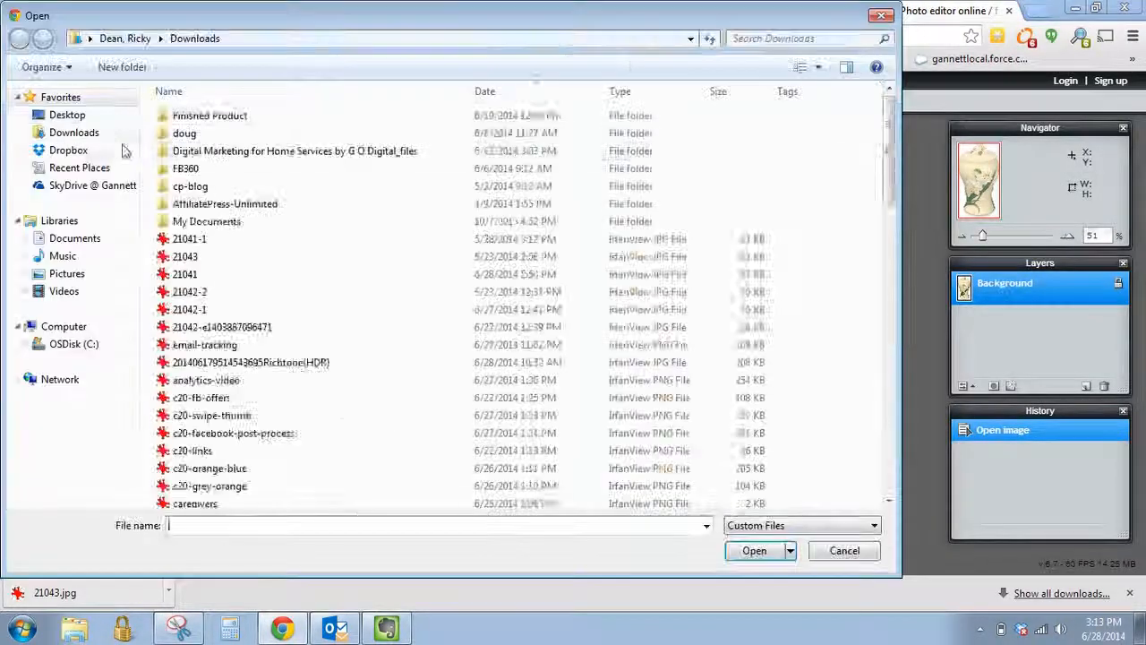
pyautogui.click(842, 550)
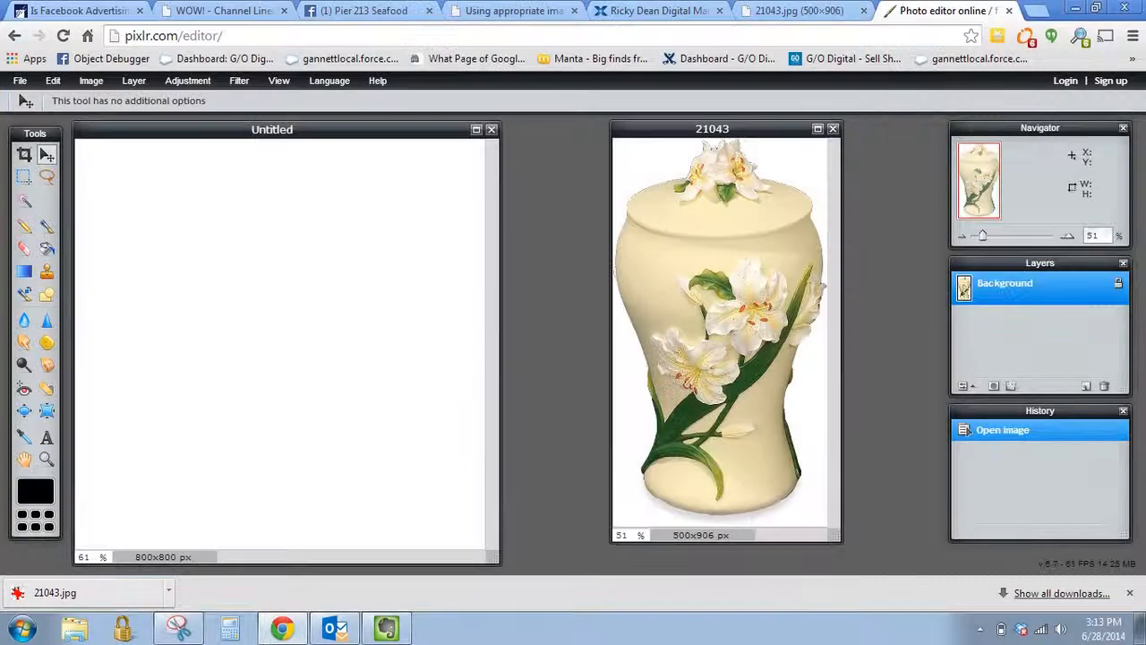
# - Open 21043.jpg from its copied web address, and close that duplicate image window
pyautogui.click(20, 81)
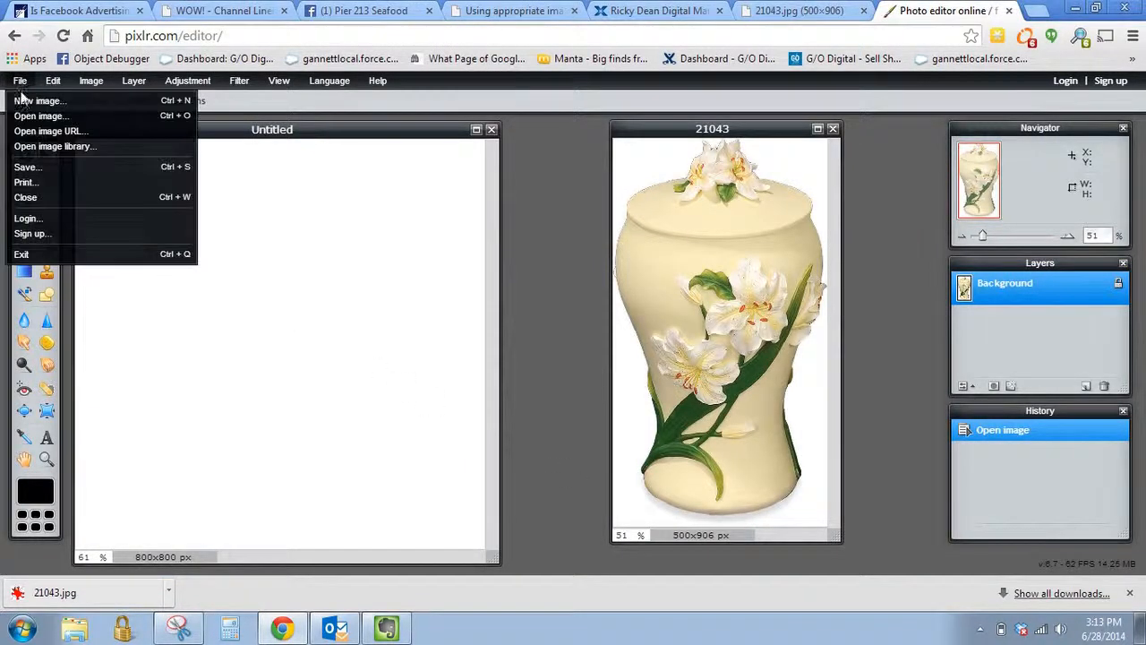
pyautogui.click(41, 132)
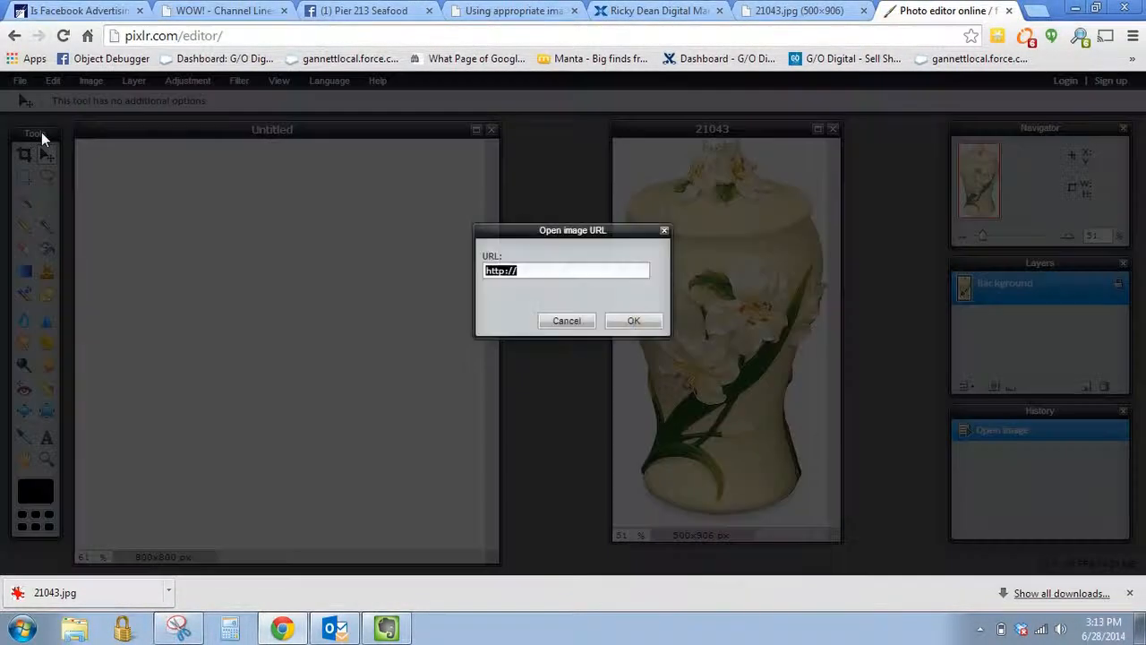
pyautogui.hotkey('ctrl', 'v')
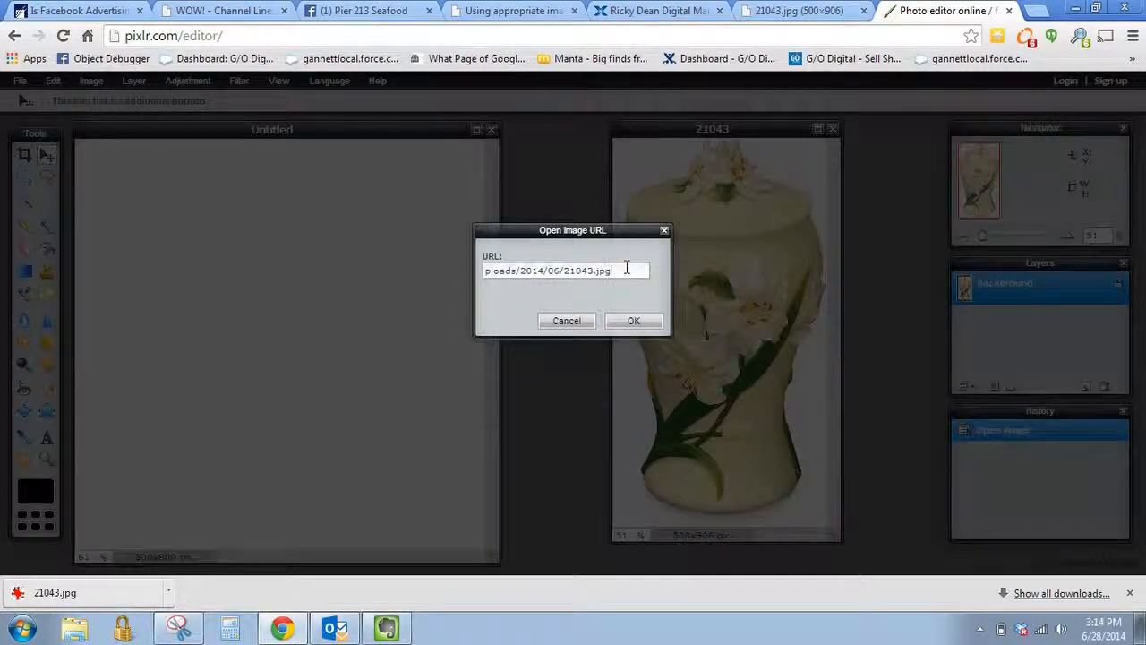
pyautogui.click(635, 322)
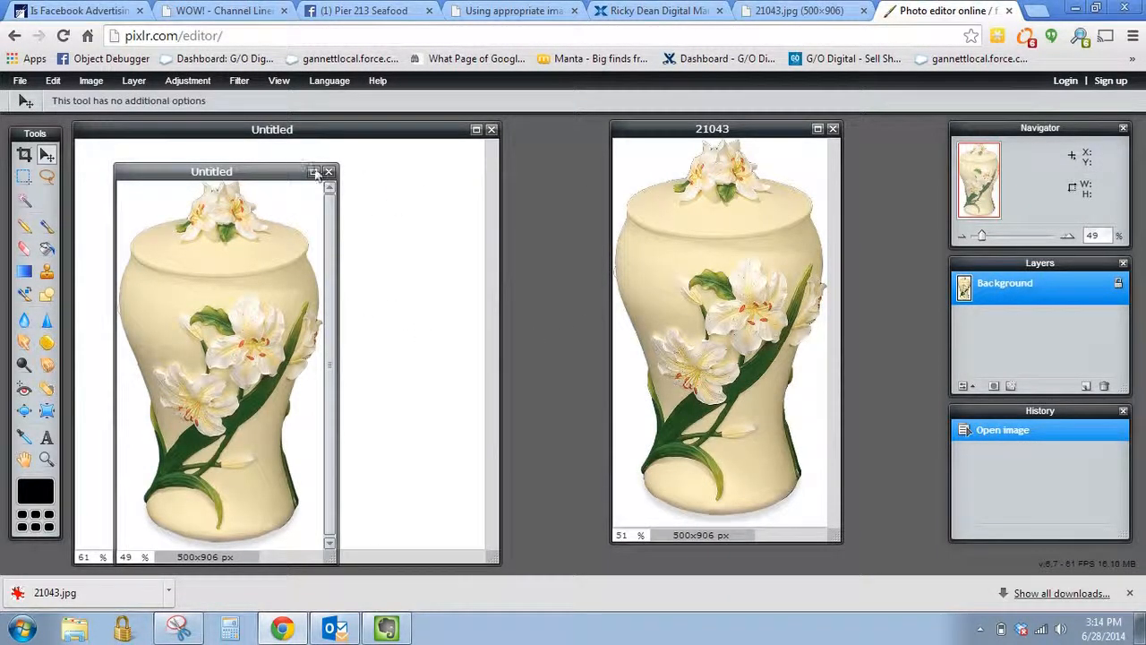
pyautogui.click(329, 172)
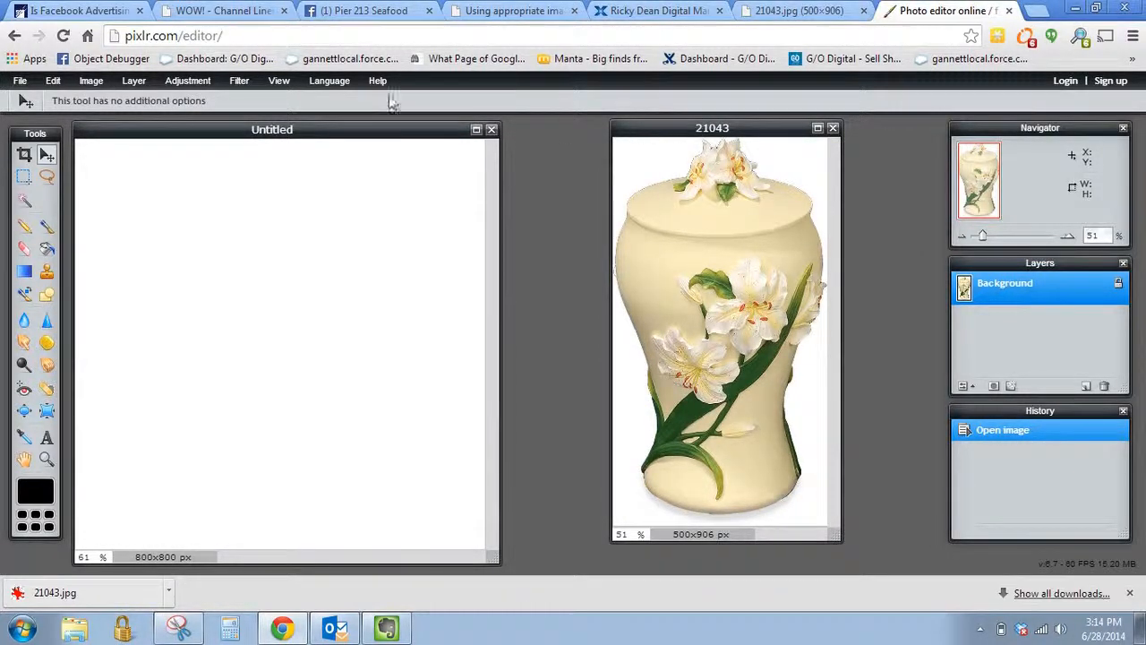
# - Copy the entire 21043 image and paste it into the blank 800 × 800 px canvas
pyautogui.click(52, 81)
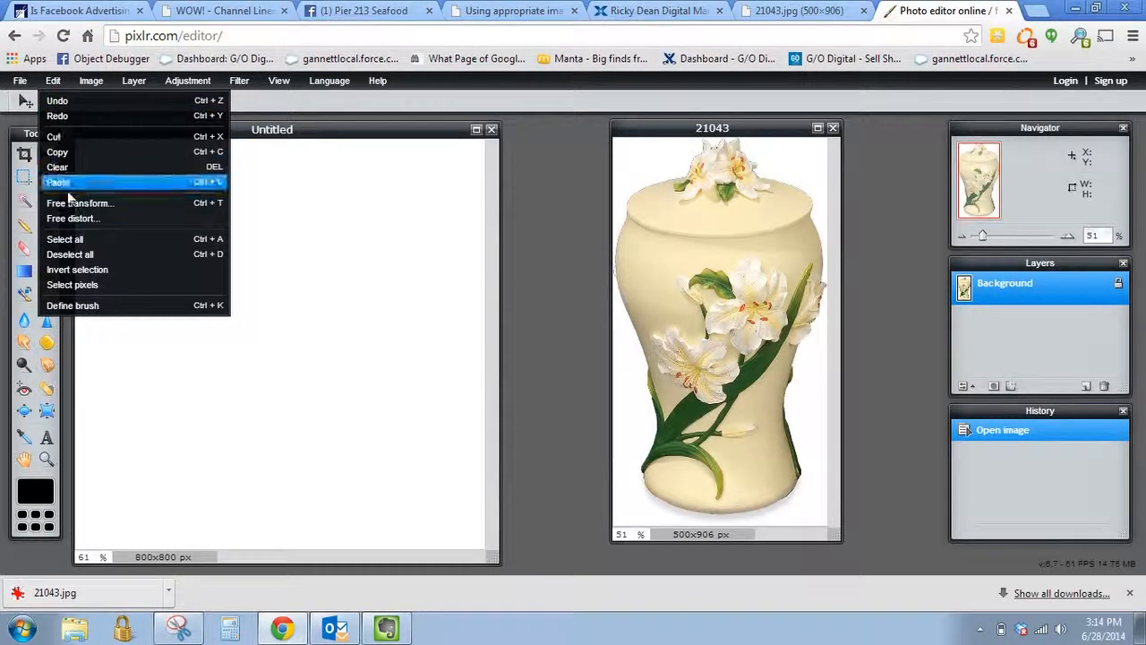
pyautogui.click(169, 239)
pyautogui.click(54, 80)
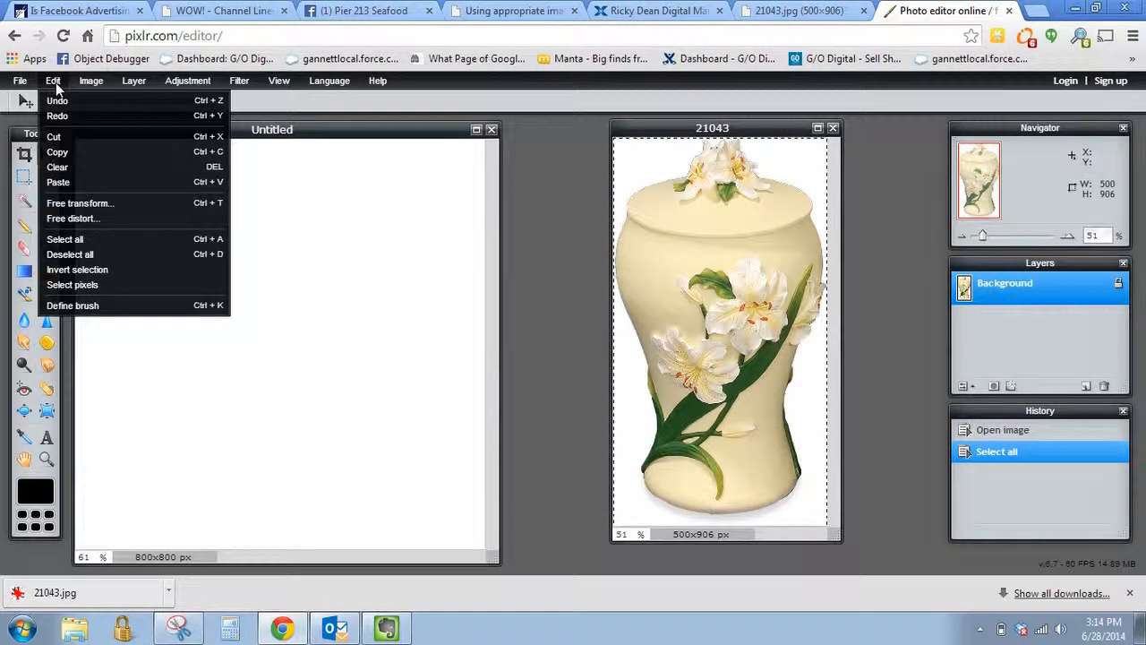
pyautogui.click(95, 154)
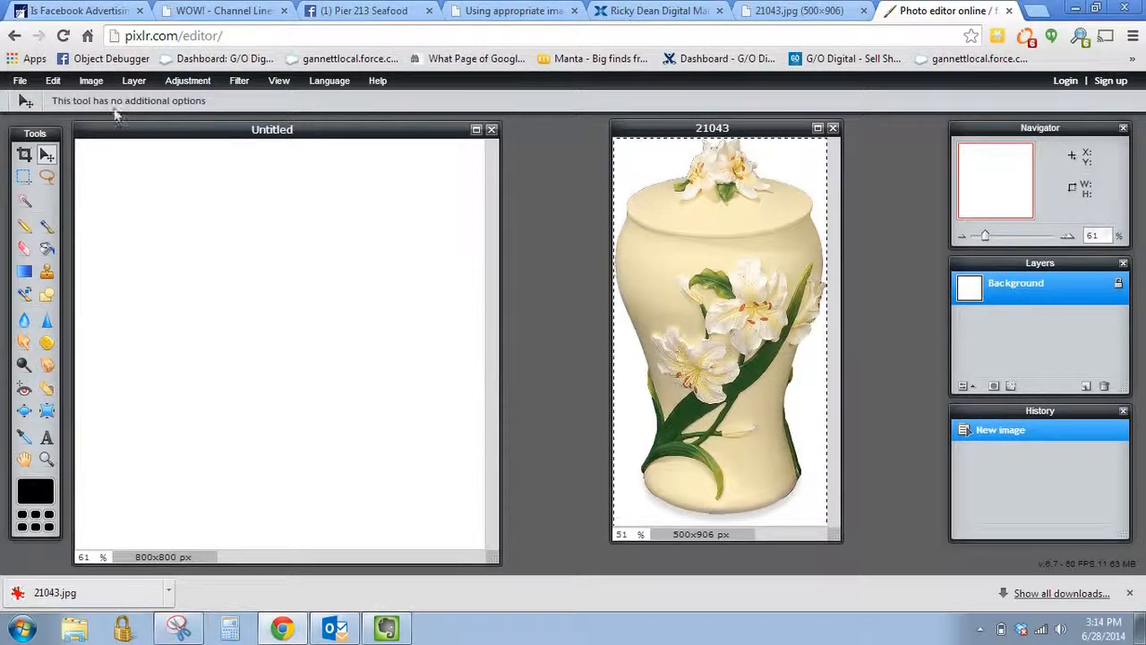
pyautogui.click(51, 81)
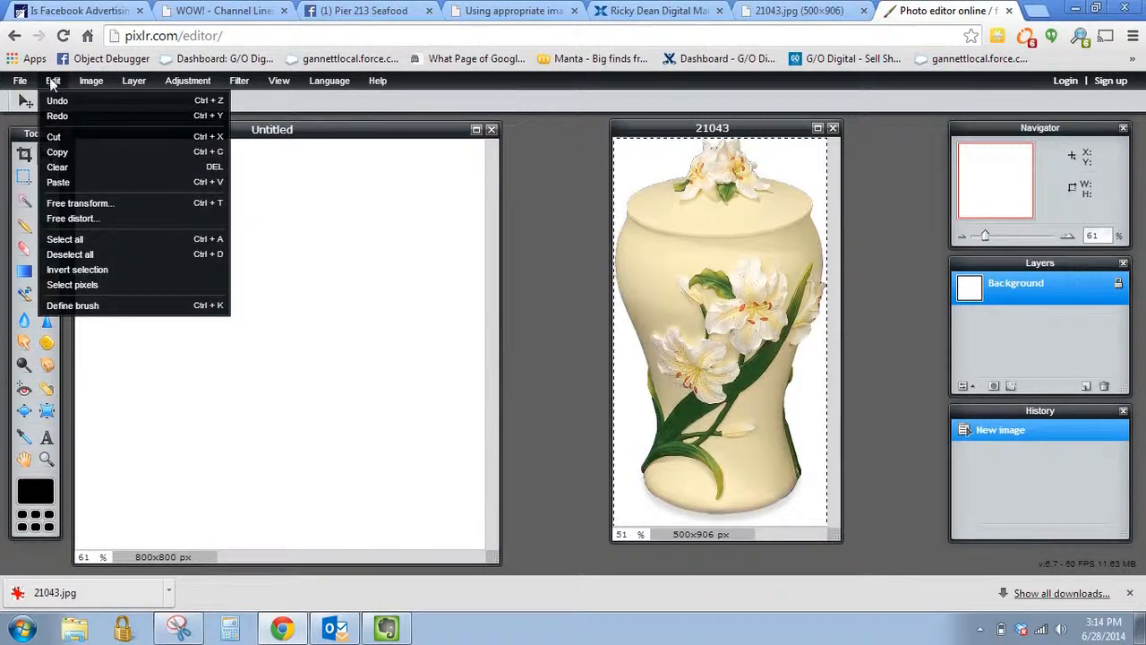
pyautogui.click(67, 182)
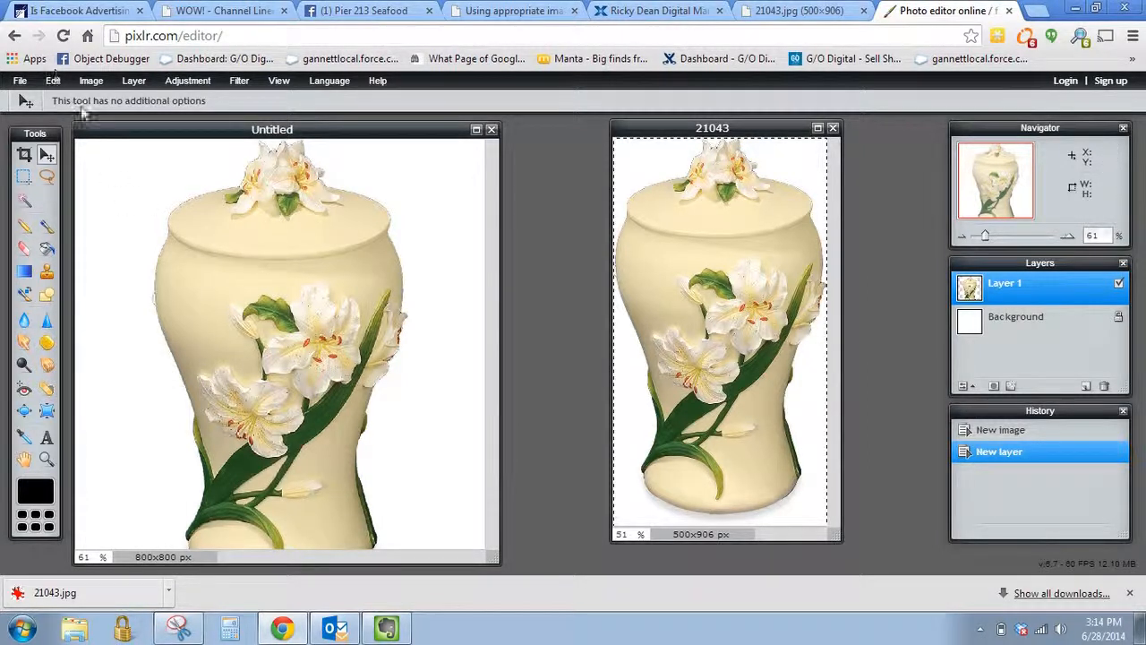
# - Scale the pasted urn down with Free transform, apply it, and move the urn so it fits fully inside the canvas
pyautogui.click(56, 82)
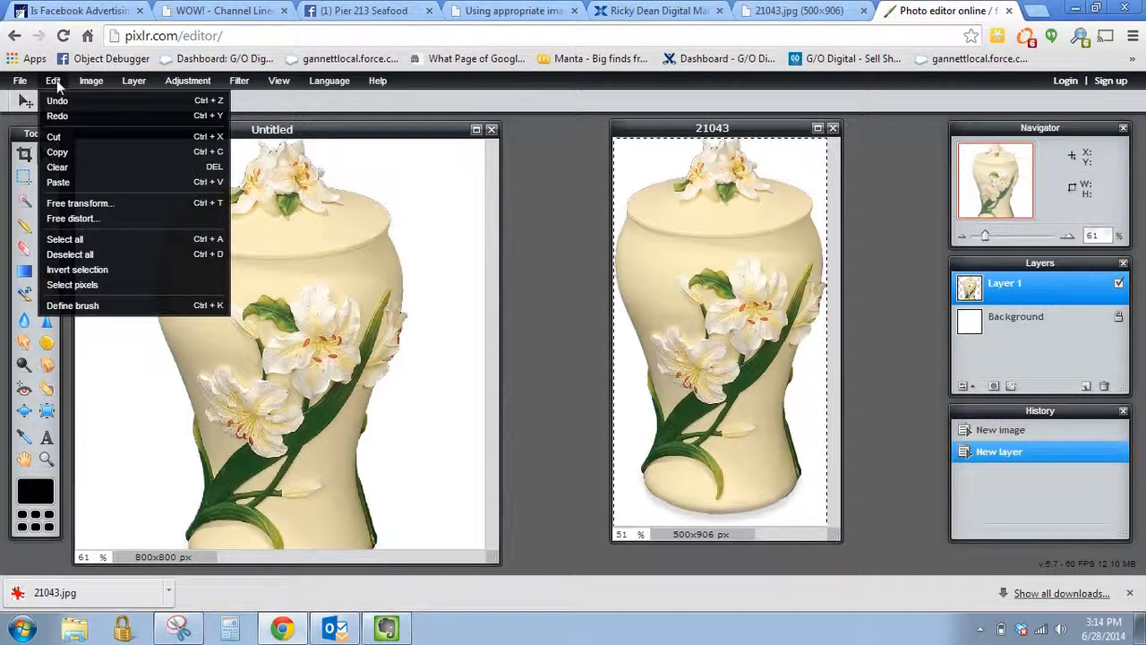
pyautogui.click(79, 203)
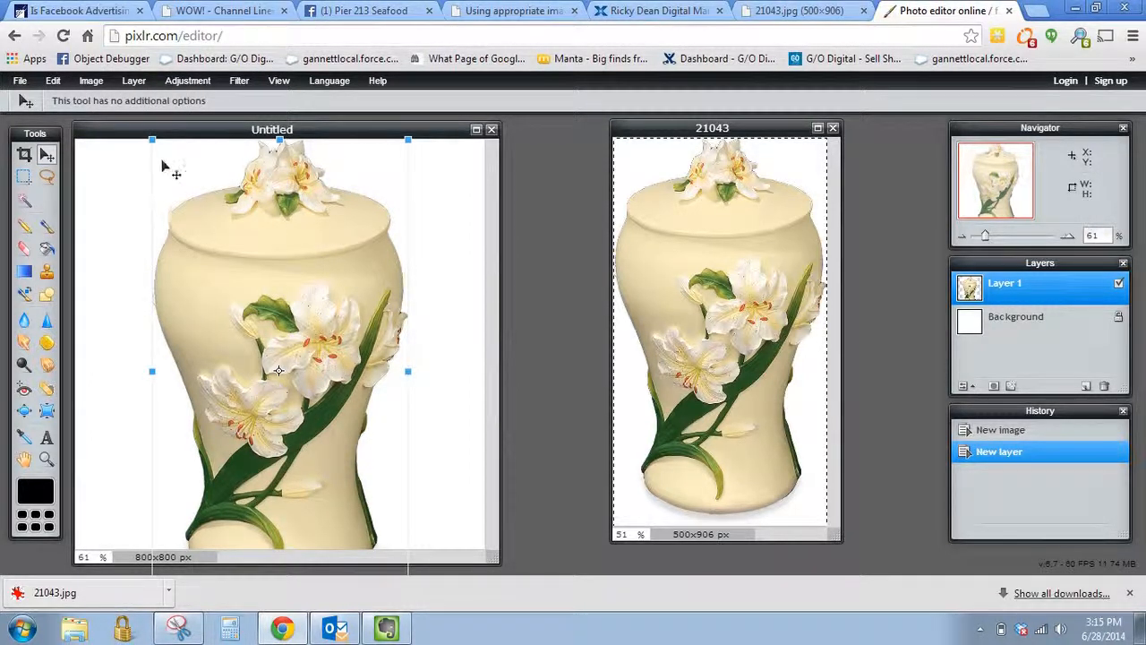
pyautogui.moveTo(151, 136); pyautogui.dragTo(171, 158)
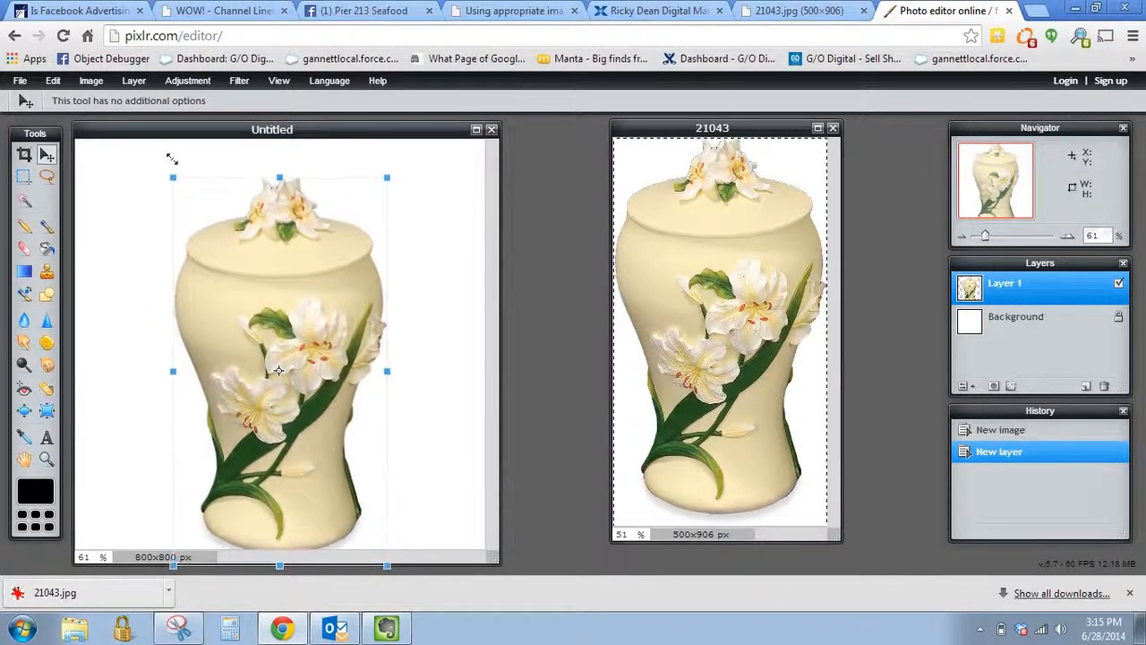
pyautogui.click(426, 239)
pyautogui.click(517, 357)
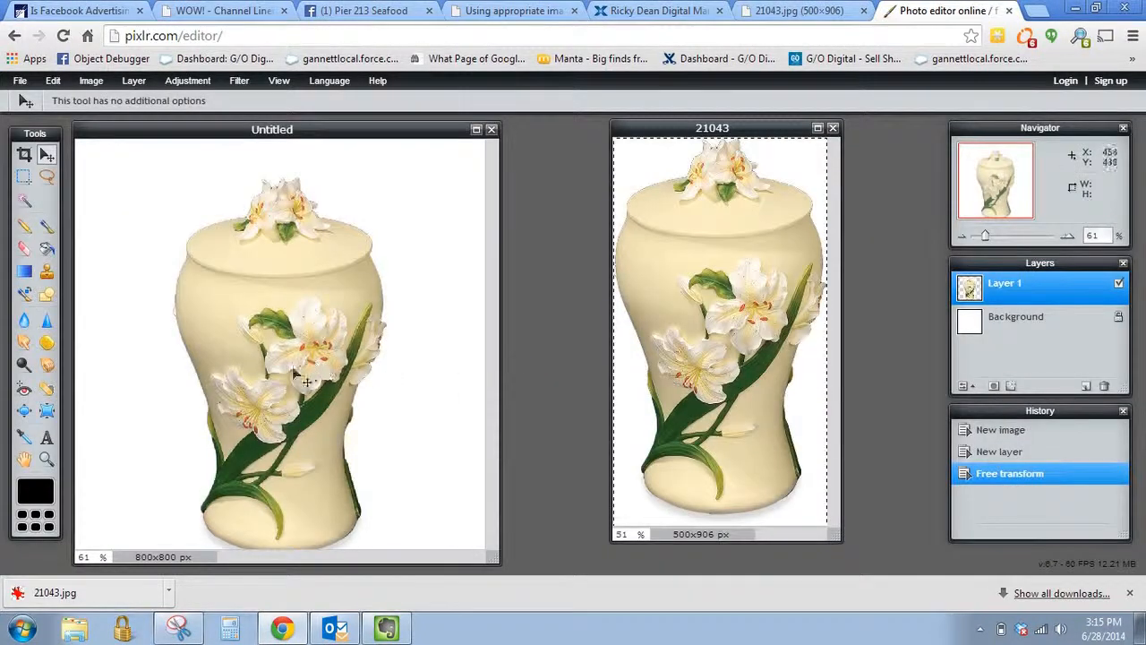
pyautogui.moveTo(290, 356); pyautogui.dragTo(277, 345)
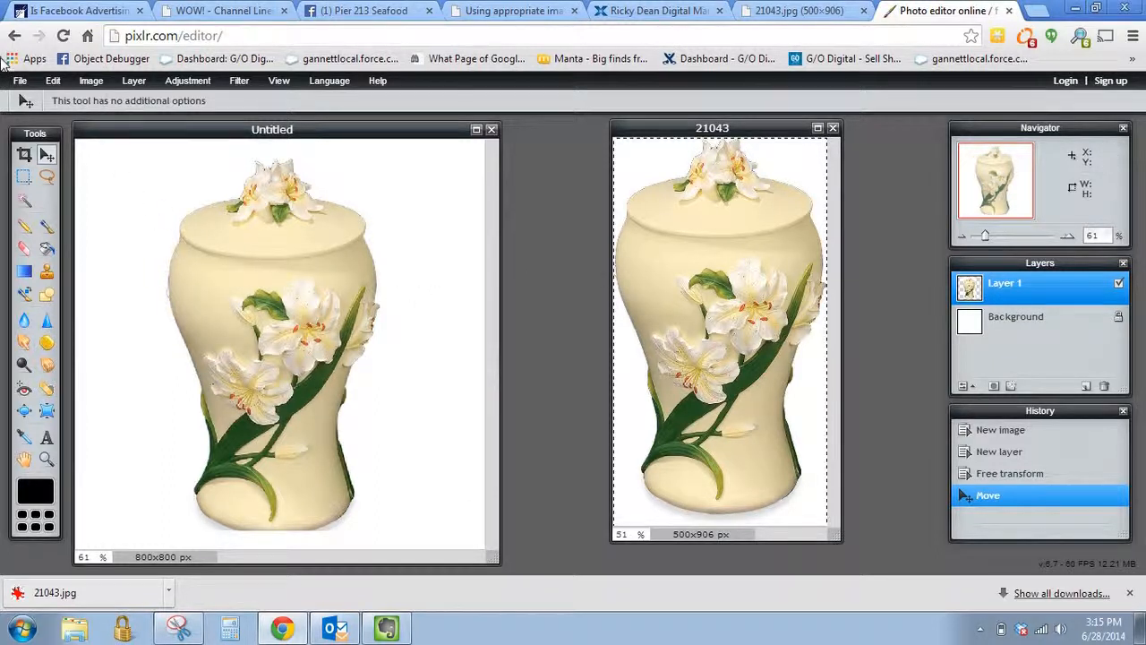
# - Save the square urn image as a JPEG at quality 80 named 21043-1 in Downloads, without replacing the existing 21043 file
pyautogui.click(19, 82)
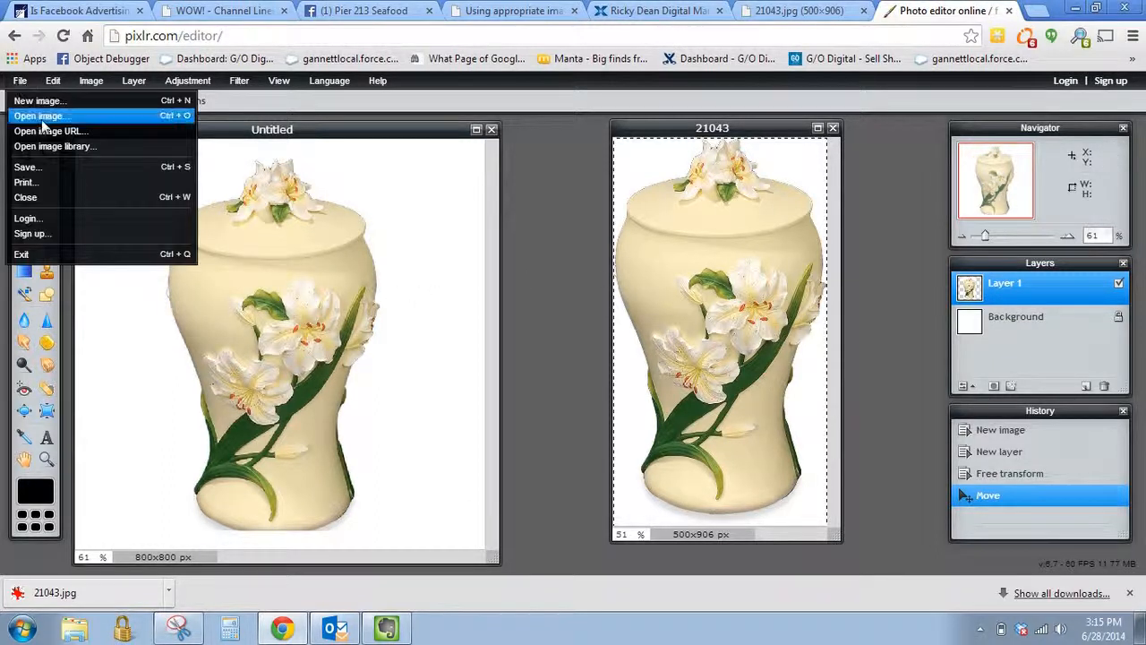
pyautogui.click(34, 166)
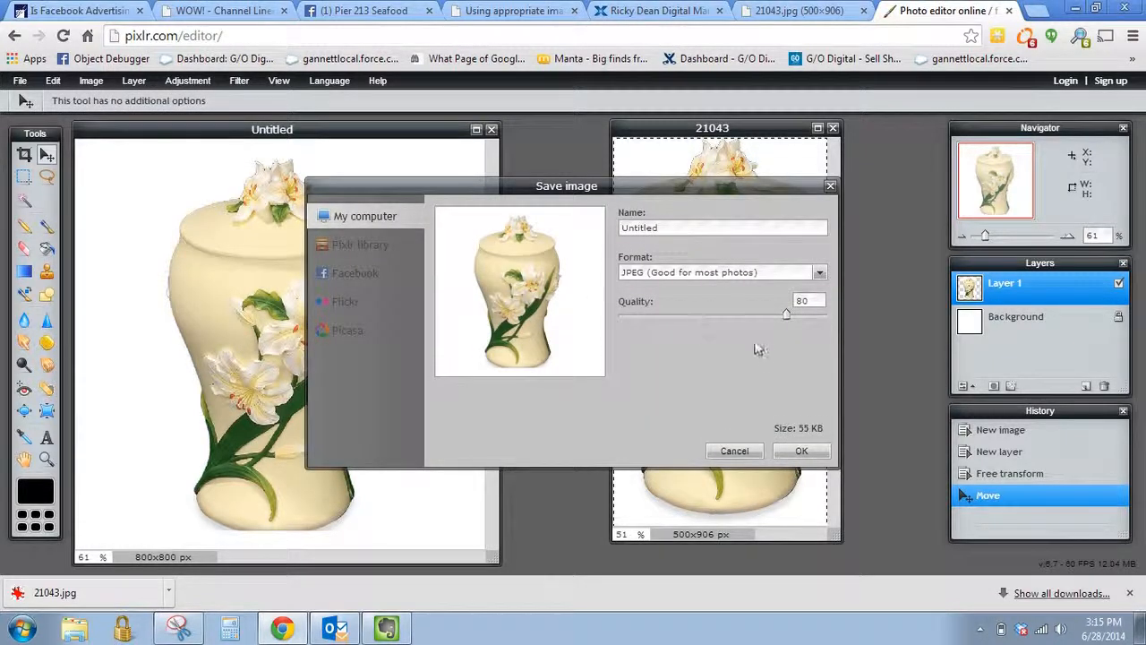
pyautogui.doubleClick(678, 228)
pyautogui.click(793, 452)
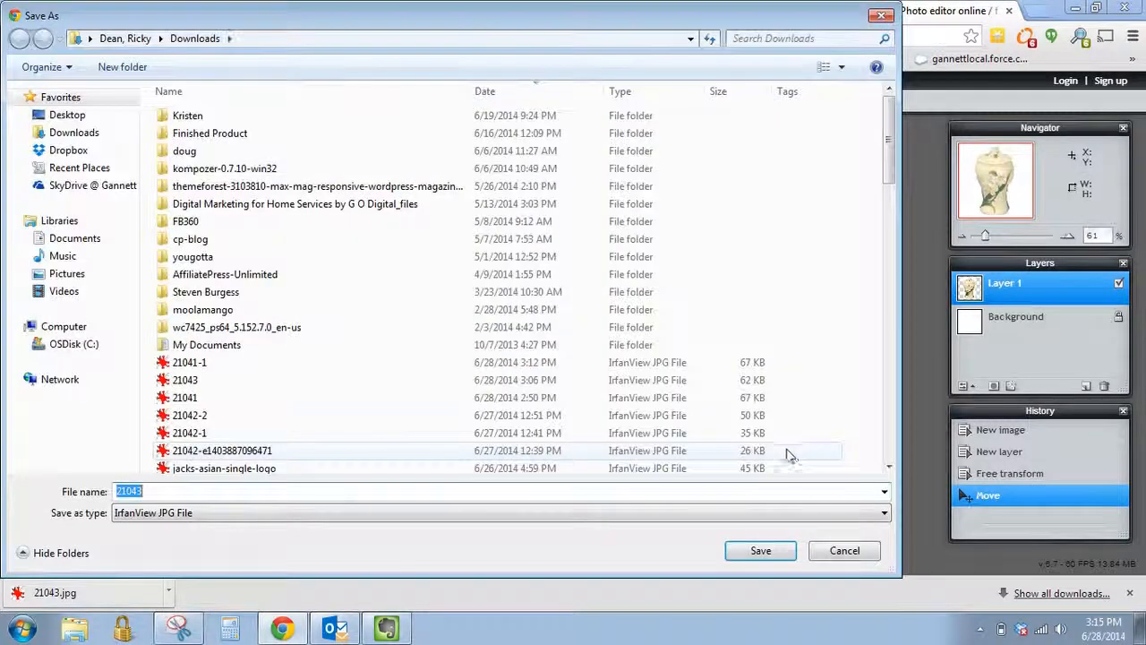
pyautogui.click(760, 548)
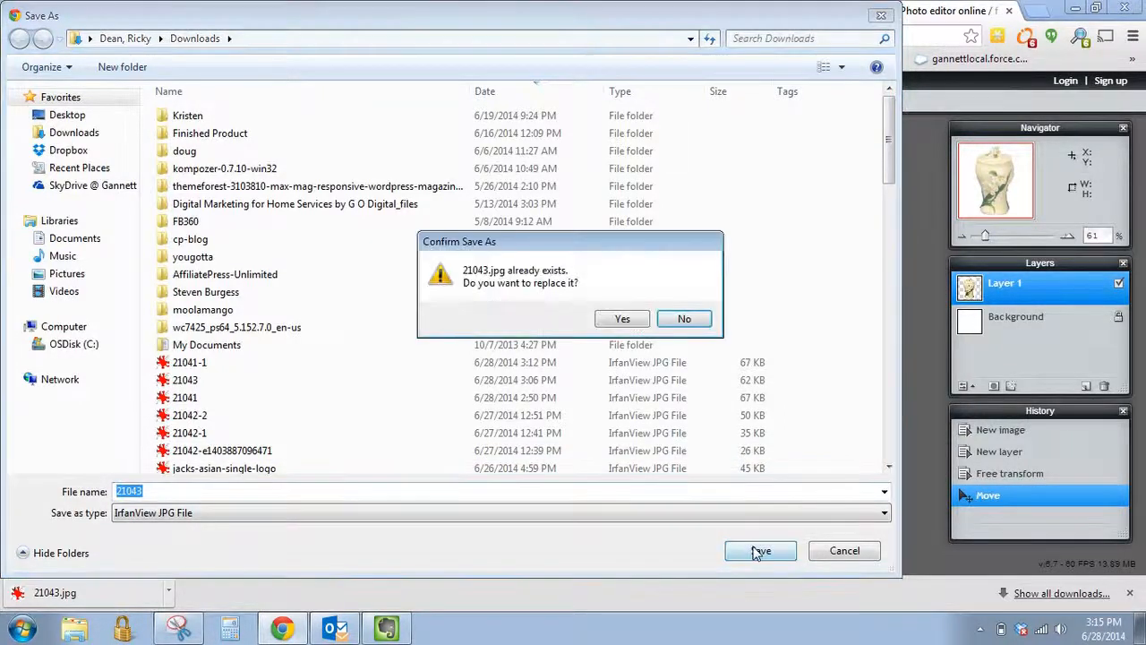
pyautogui.click(684, 319)
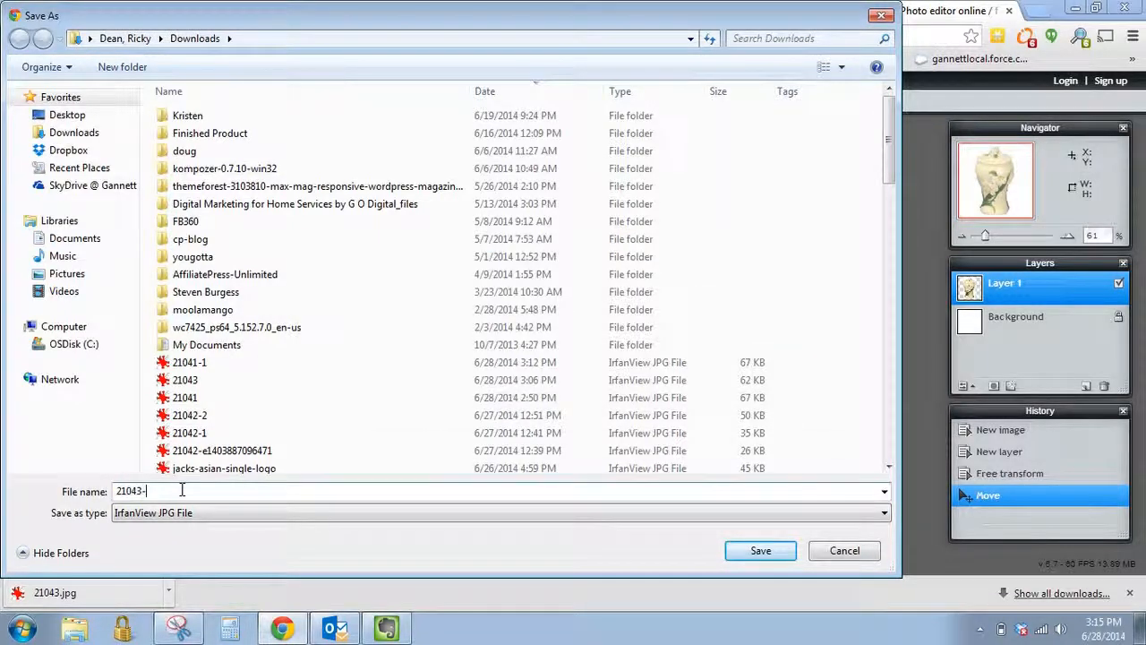
pyautogui.click(761, 550)
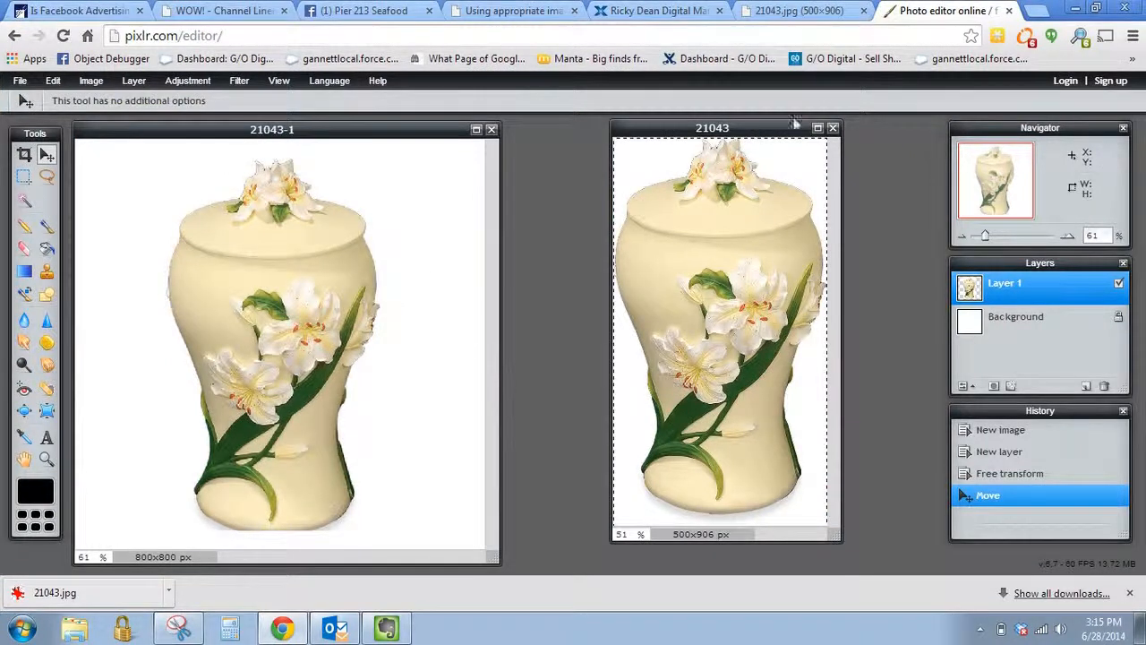
# - Return the store tab to the Cold Cast Lily Urn product page, and check the Background and Layer 1 layers in Pixlr Editor
pyautogui.click(824, 15)
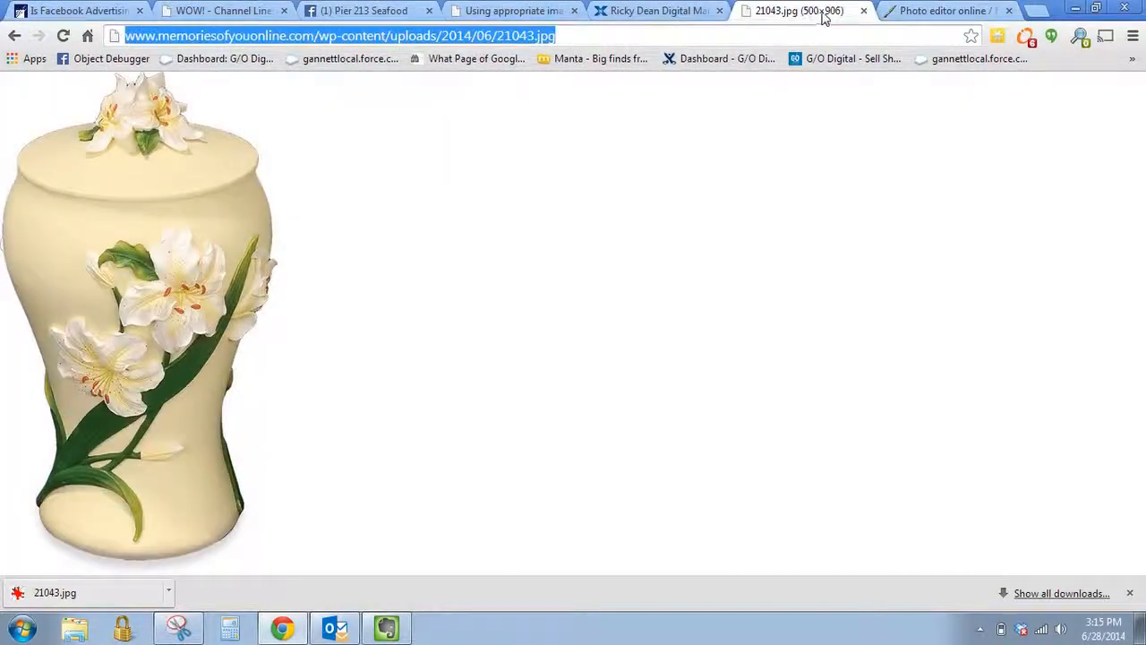
pyautogui.click(15, 35)
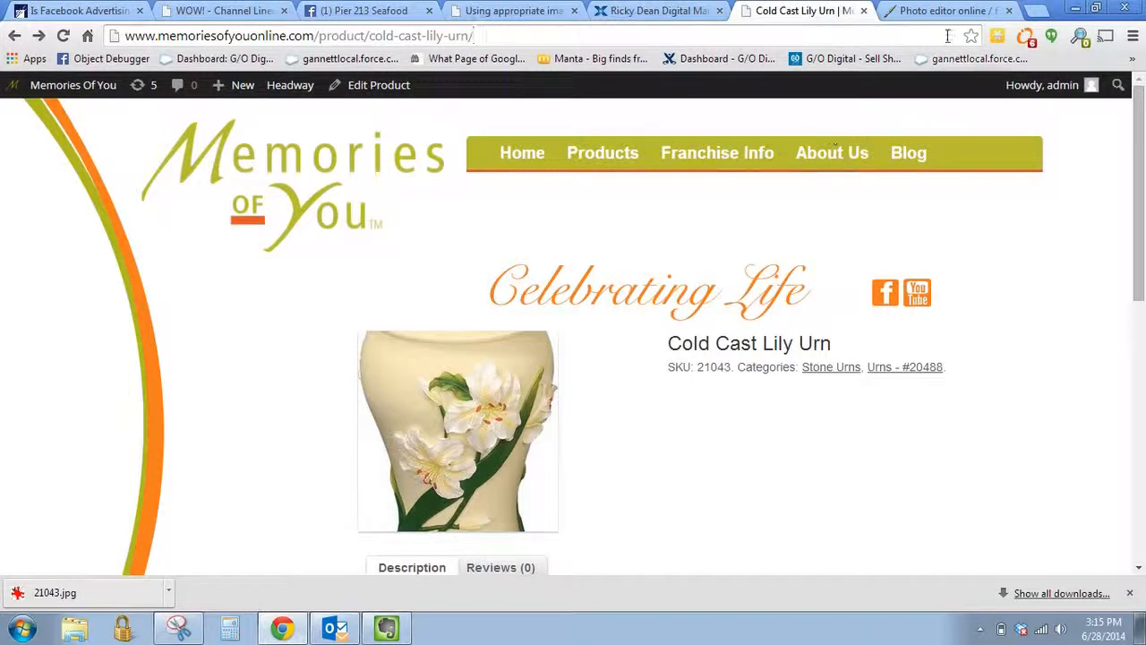
pyautogui.click(949, 13)
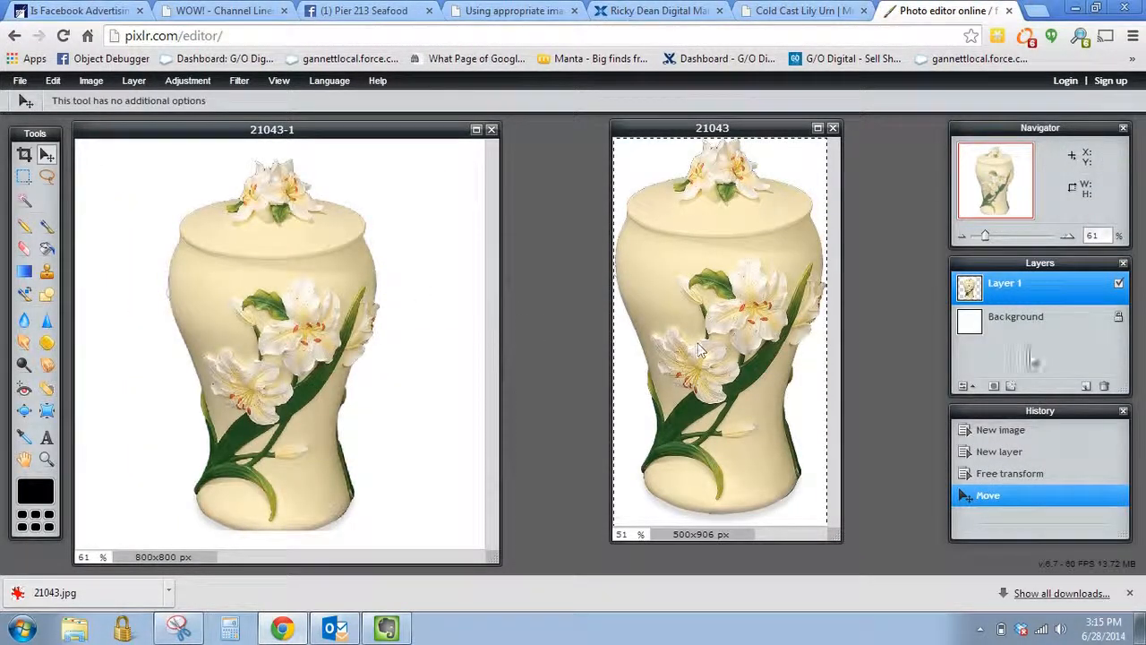
pyautogui.click(1021, 321)
pyautogui.click(1011, 284)
# - Switch to the store's WordPress dashboard and open the Serene Angel 12" product from the product list for editing
pyautogui.click(806, 11)
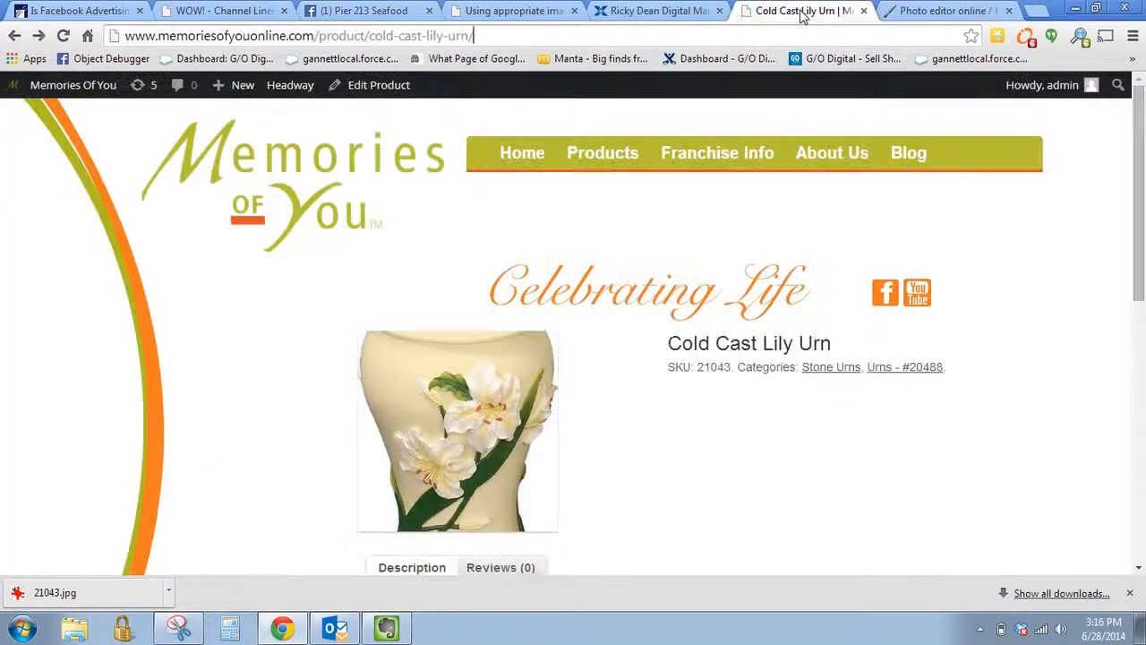
pyautogui.click(59, 88)
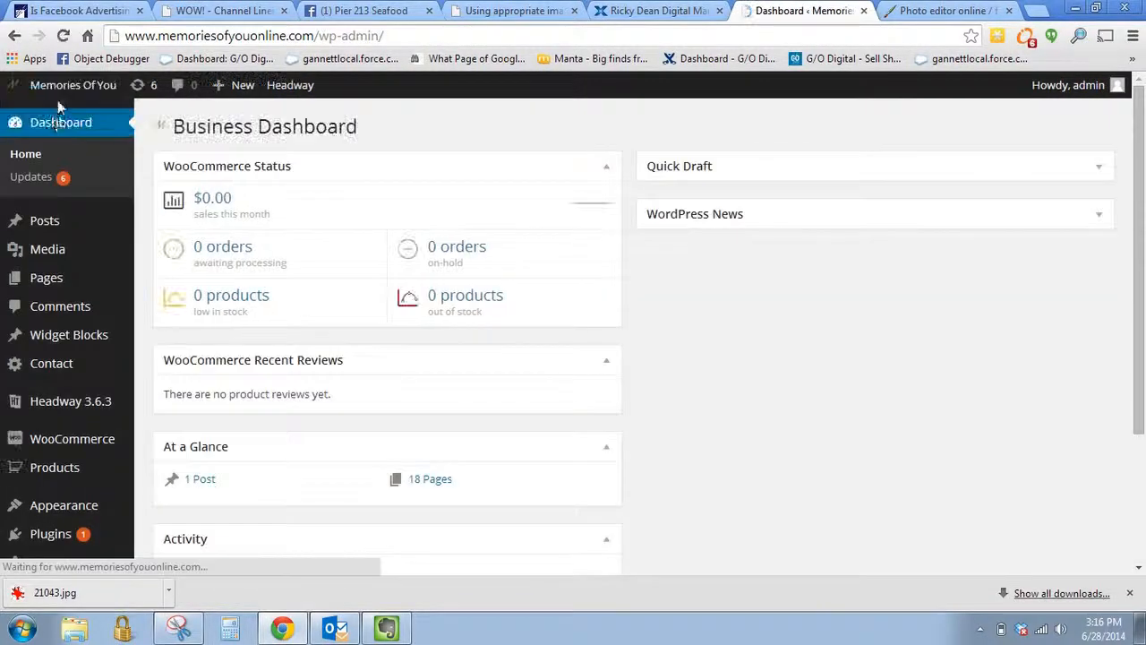
pyautogui.click(59, 464)
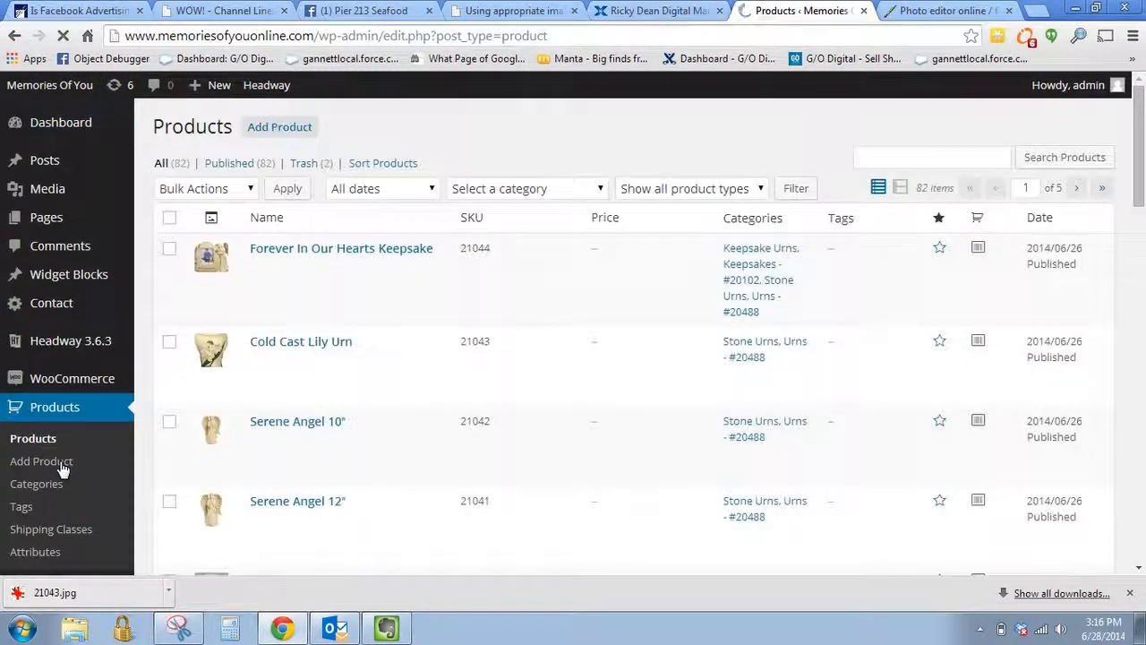
pyautogui.middleClick(409, 370)
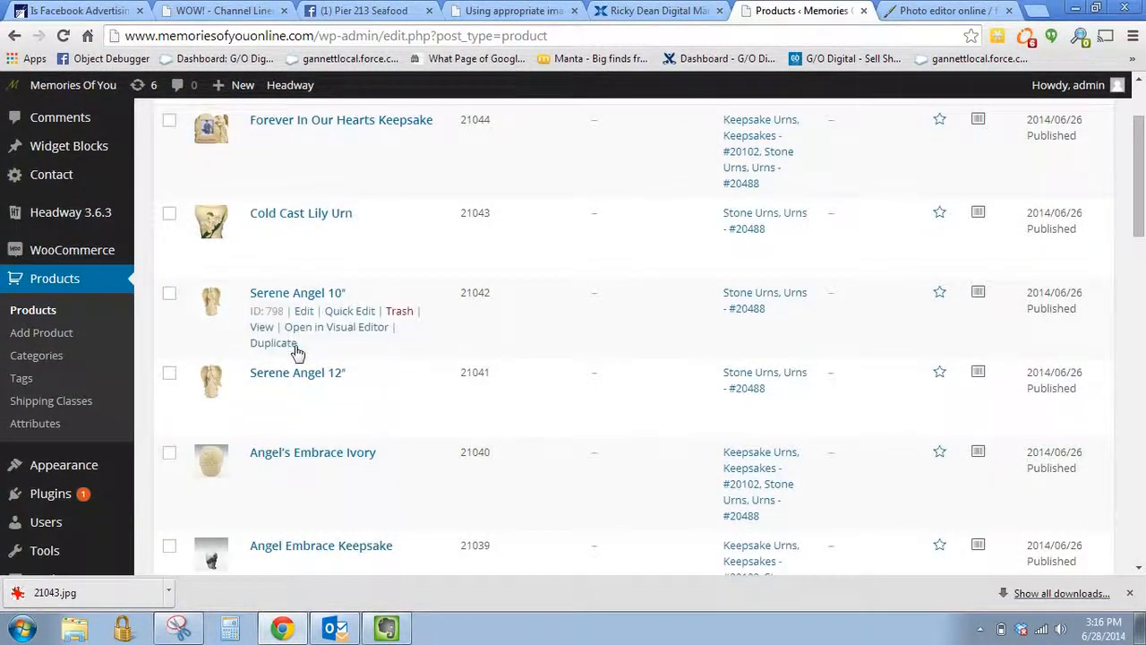
pyautogui.click(304, 390)
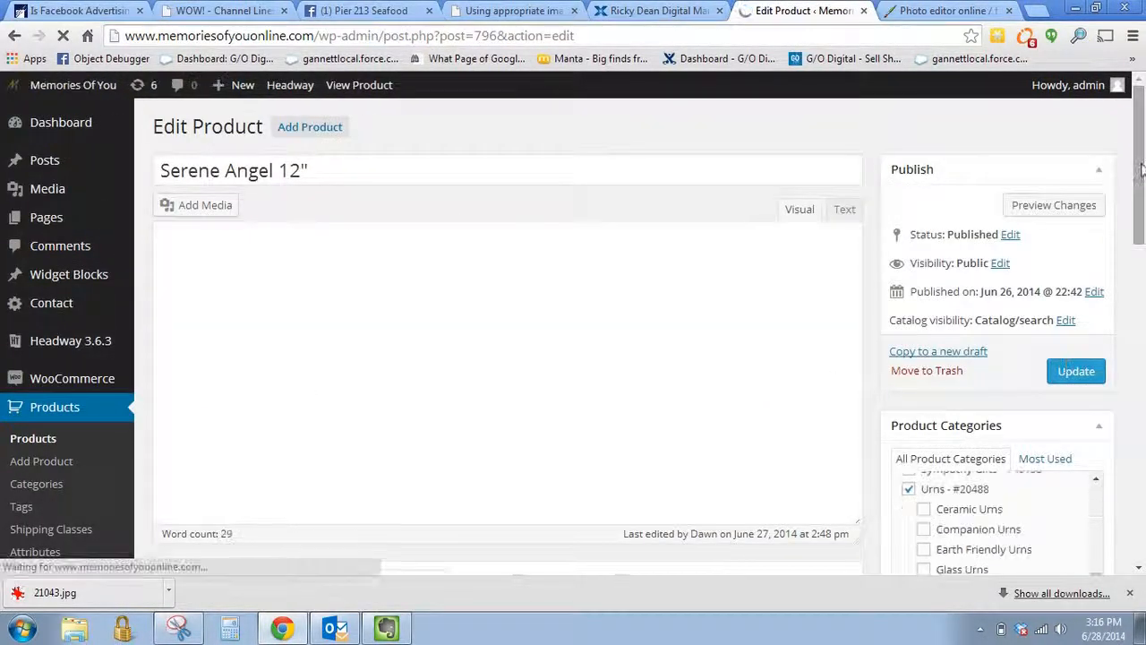
# - Remove the current Serene Angel 12" product image, upload 21041-1.jpg from Downloads, and set it as the product image
pyautogui.moveTo(1141, 166); pyautogui.dragTo(1143, 372)
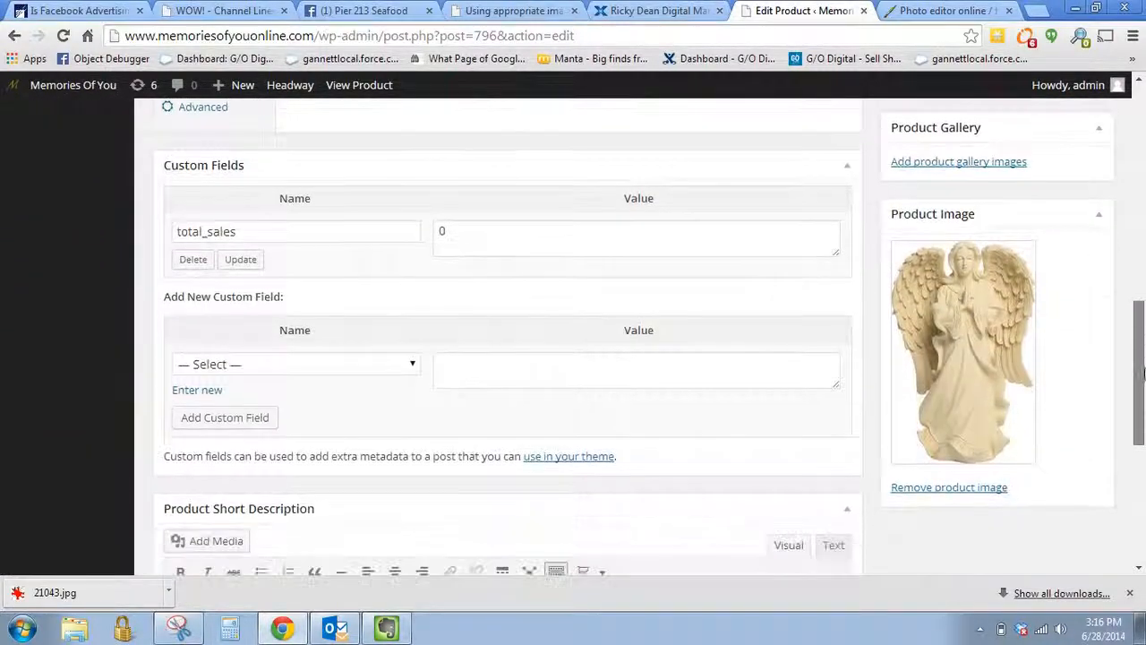
pyautogui.click(963, 488)
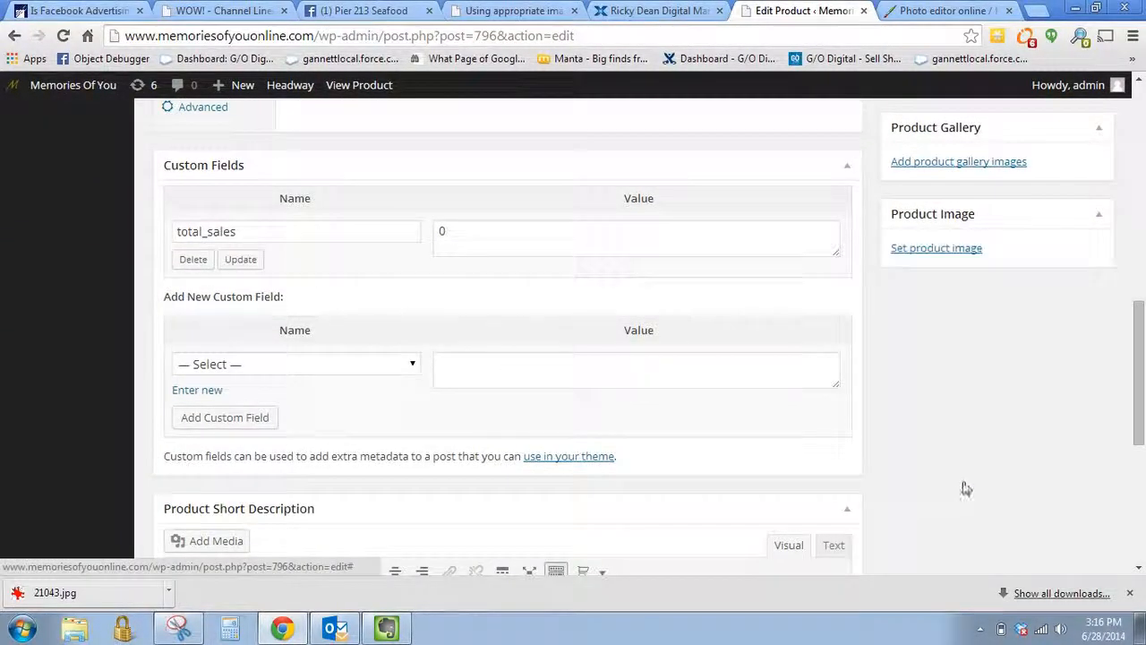
pyautogui.click(931, 251)
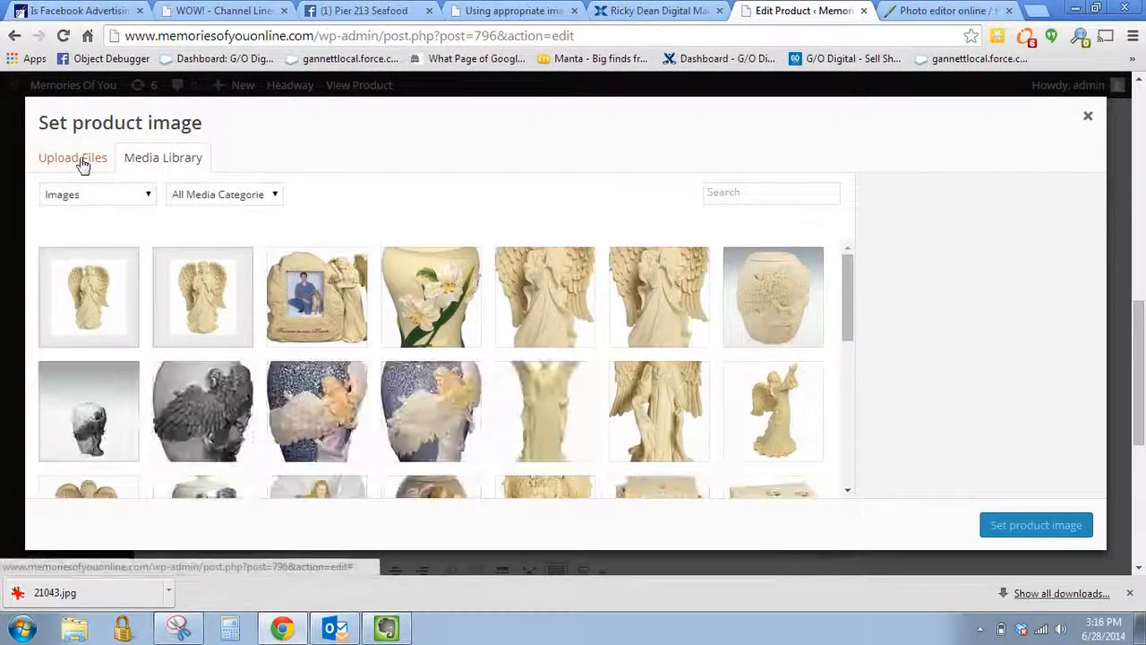
pyautogui.click(82, 165)
pyautogui.click(547, 379)
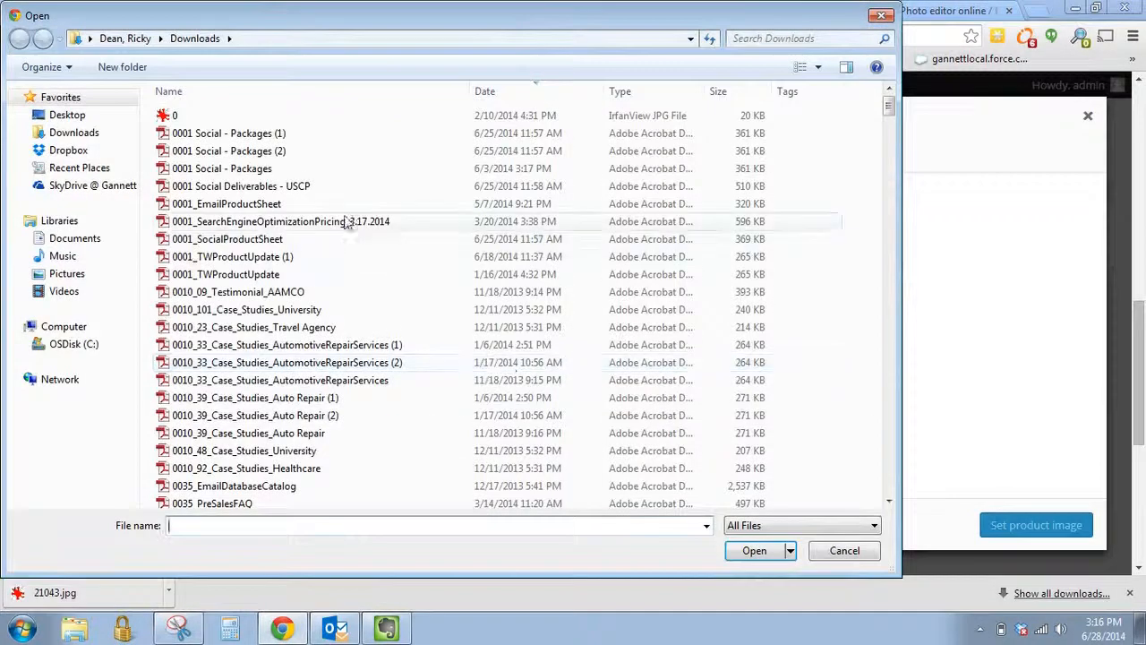
pyautogui.click(491, 92)
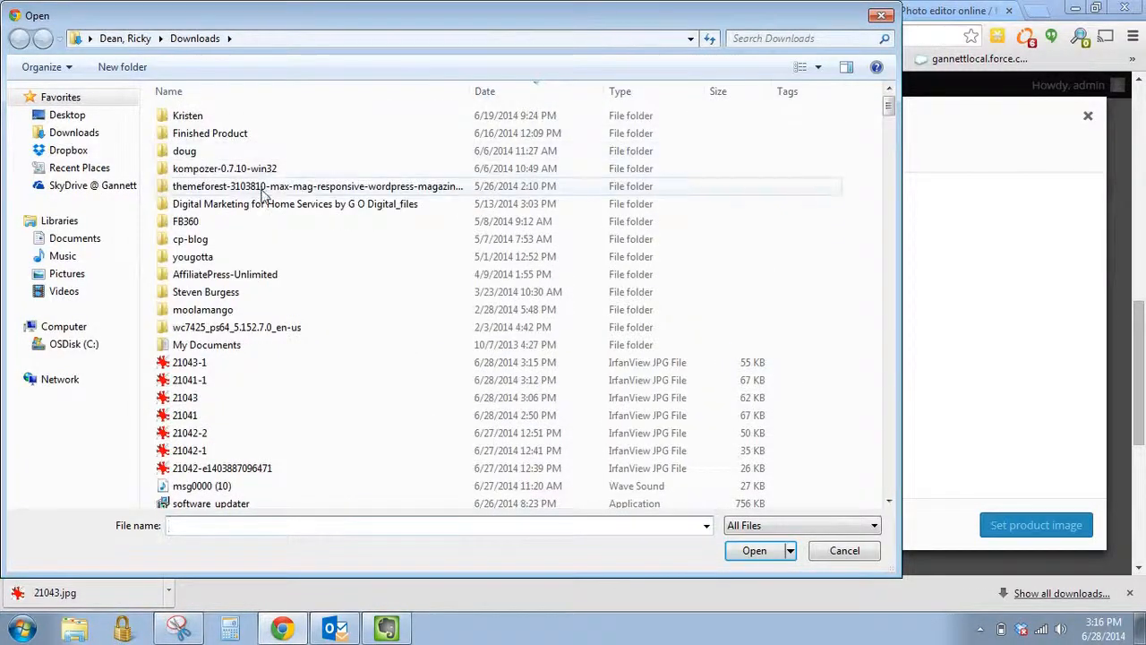
pyautogui.click(199, 383)
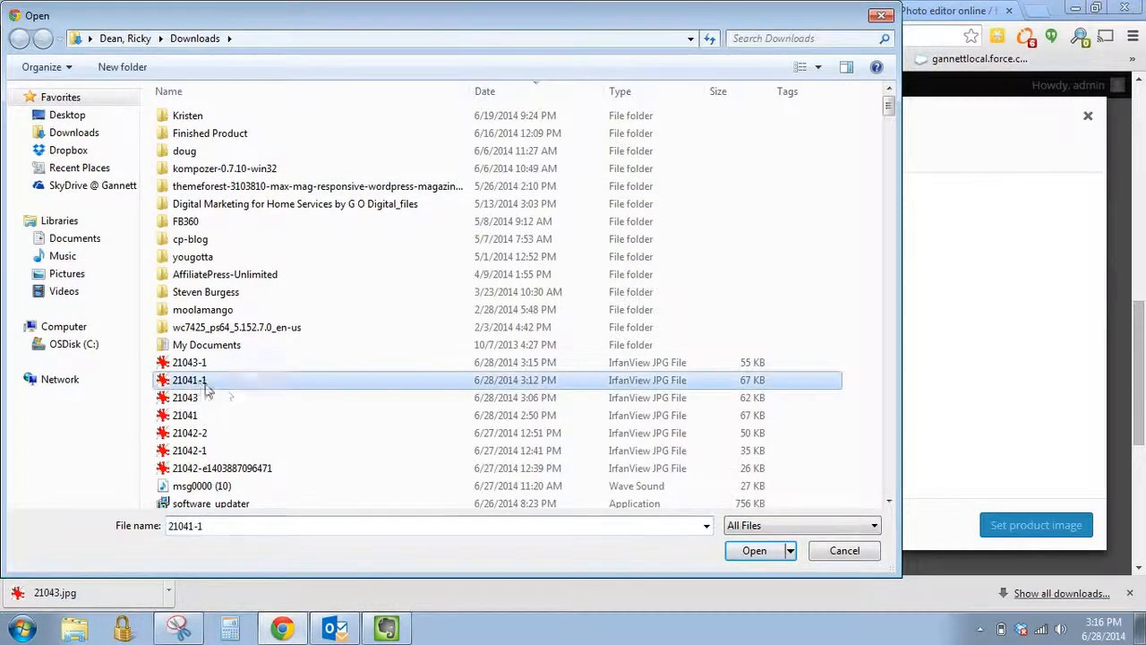
pyautogui.click(753, 554)
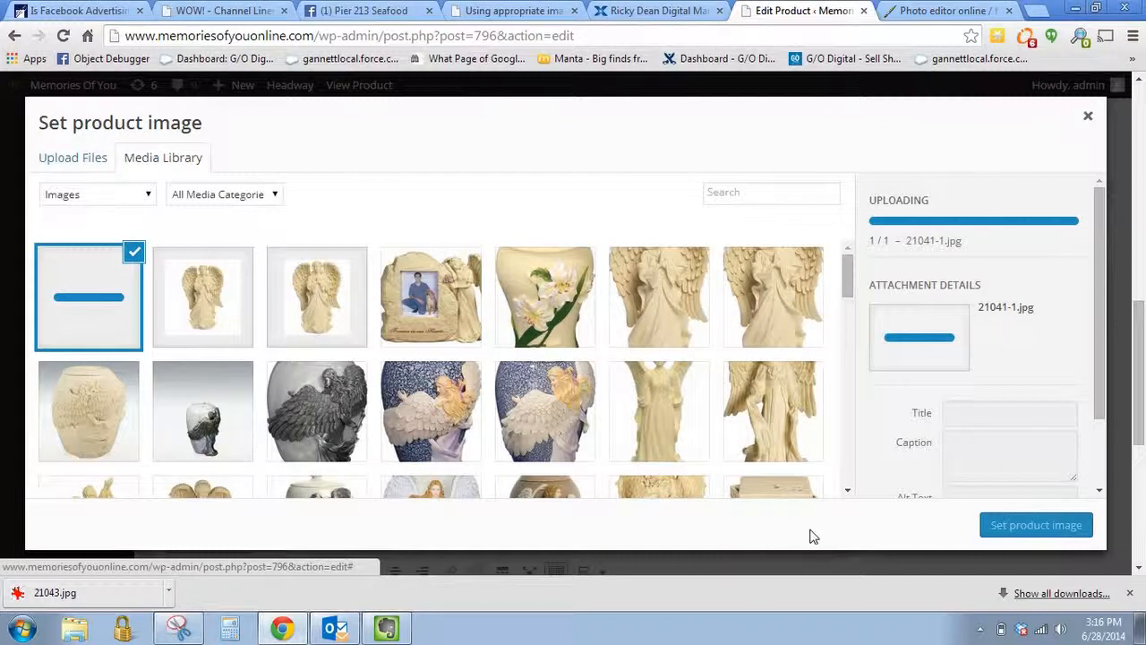
pyautogui.click(1021, 535)
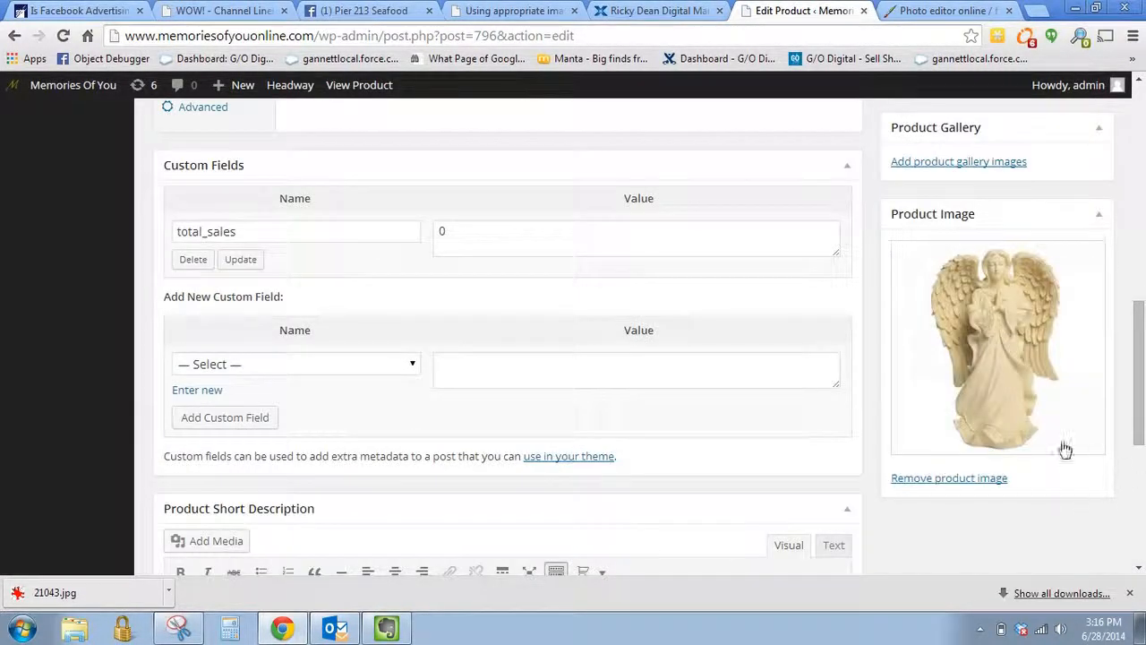
# - Update the Serene Angel 12" product and return to the product list
pyautogui.moveTo(1138, 362); pyautogui.dragTo(1136, 194)
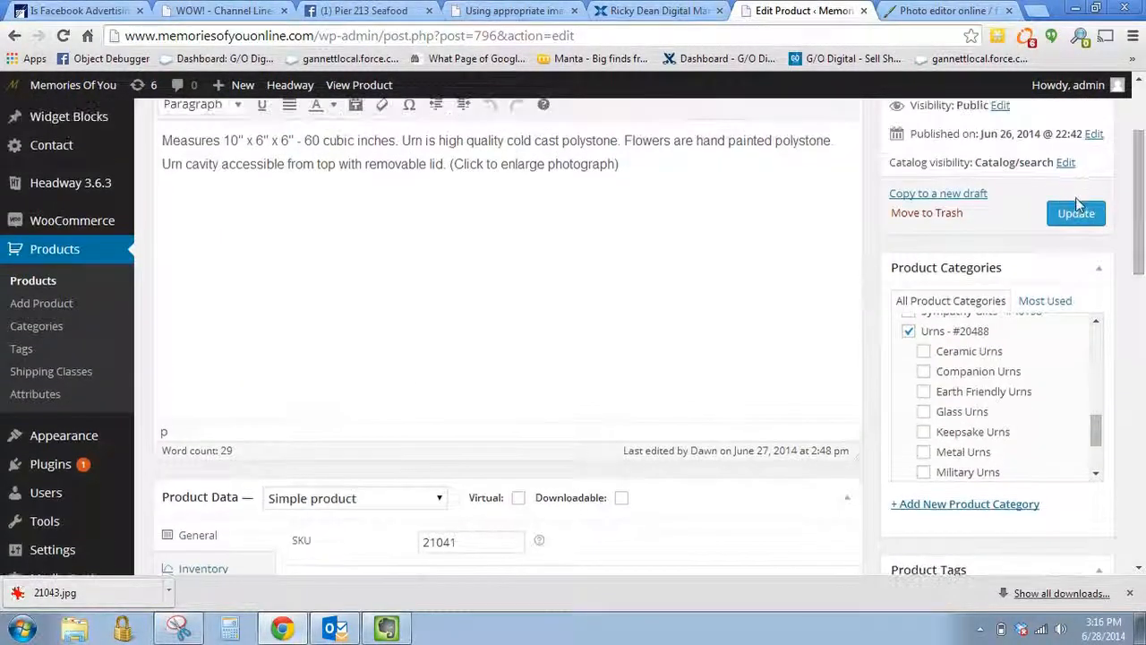
pyautogui.click(1075, 215)
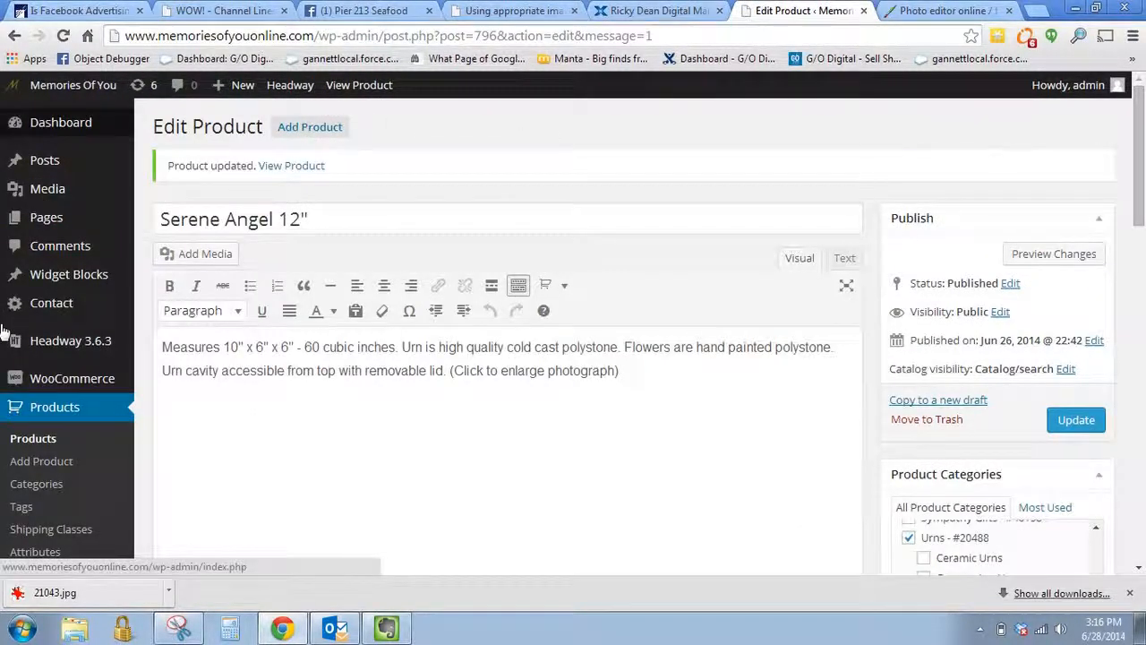
pyautogui.click(33, 441)
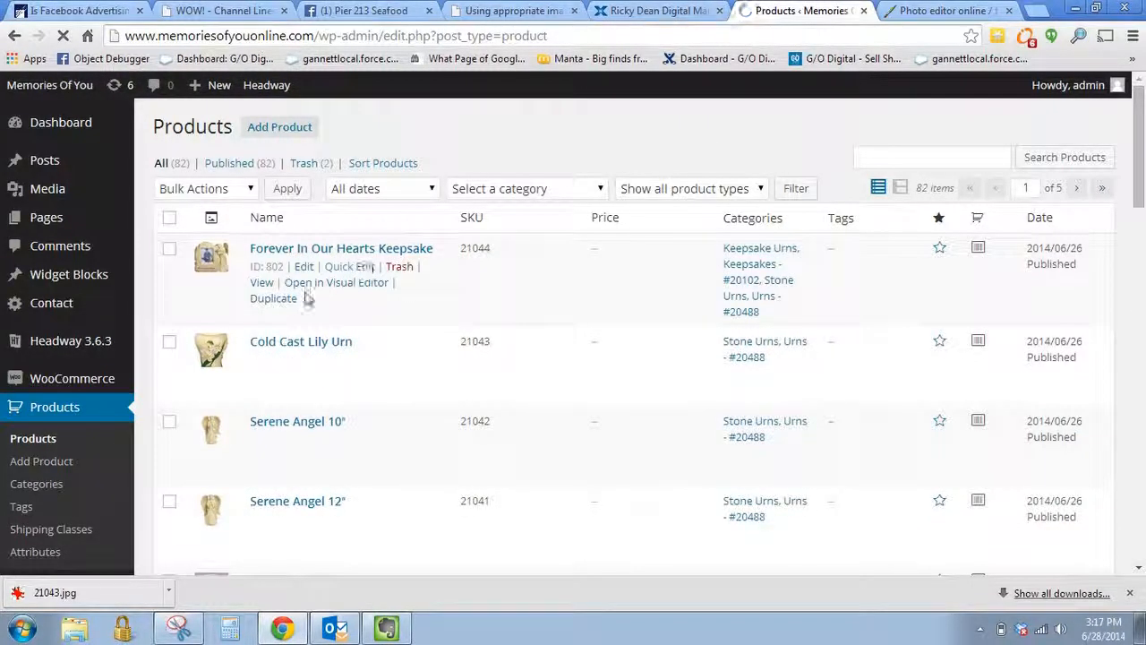
# - Open the Cold Cast Lily Urn product for editing and remove its current product image
pyautogui.click(305, 348)
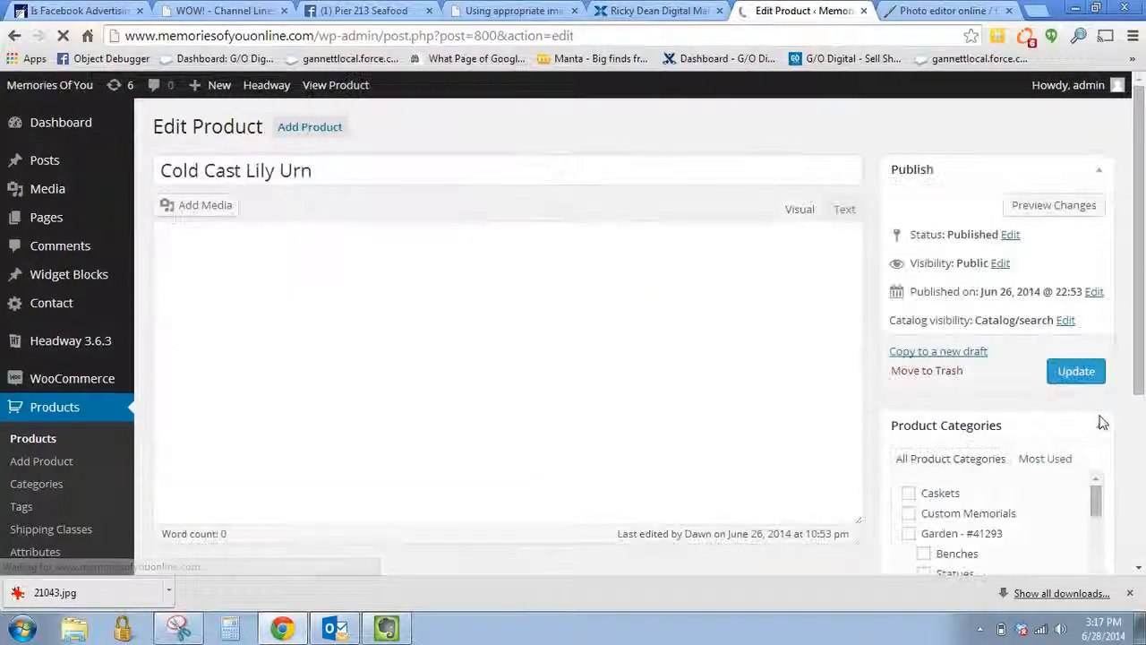
pyautogui.scroll(-10, 1142, 455)
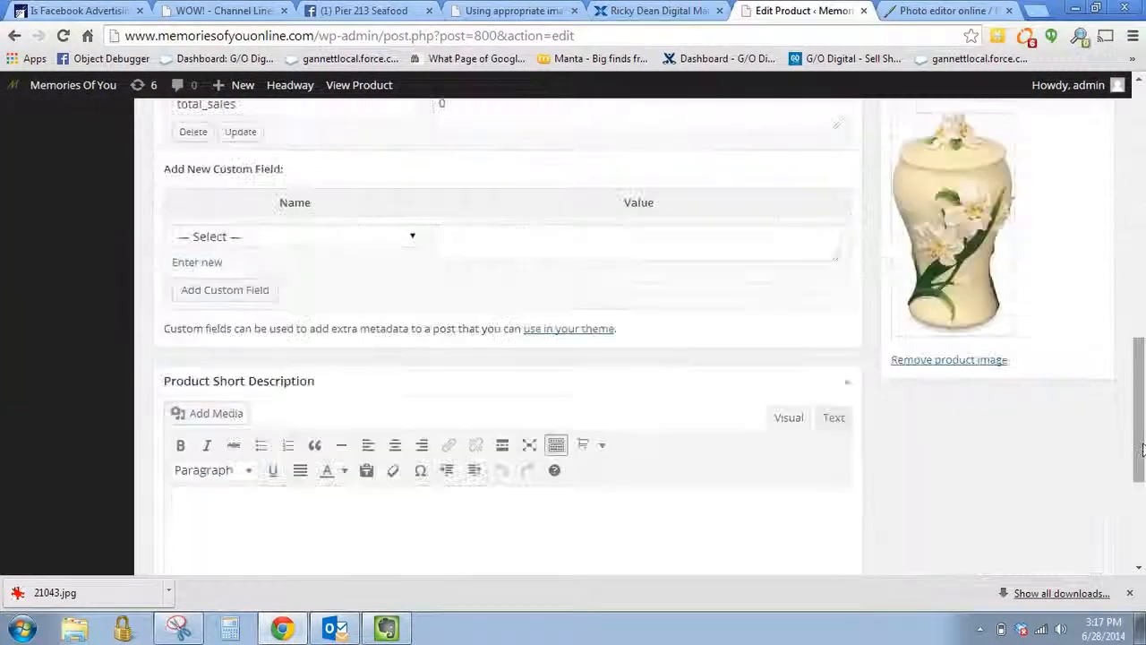
pyautogui.click(938, 360)
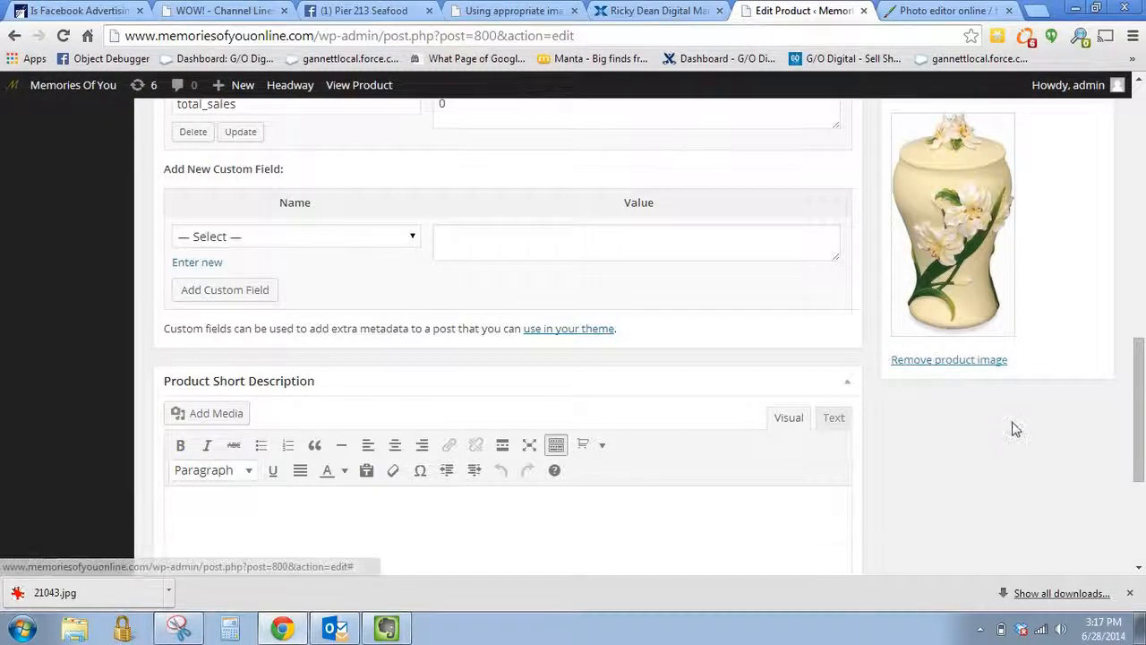
# - Upload 21043-1.jpg from Downloads as the Cold Cast Lily Urn's product image and update the product
pyautogui.click(931, 121)
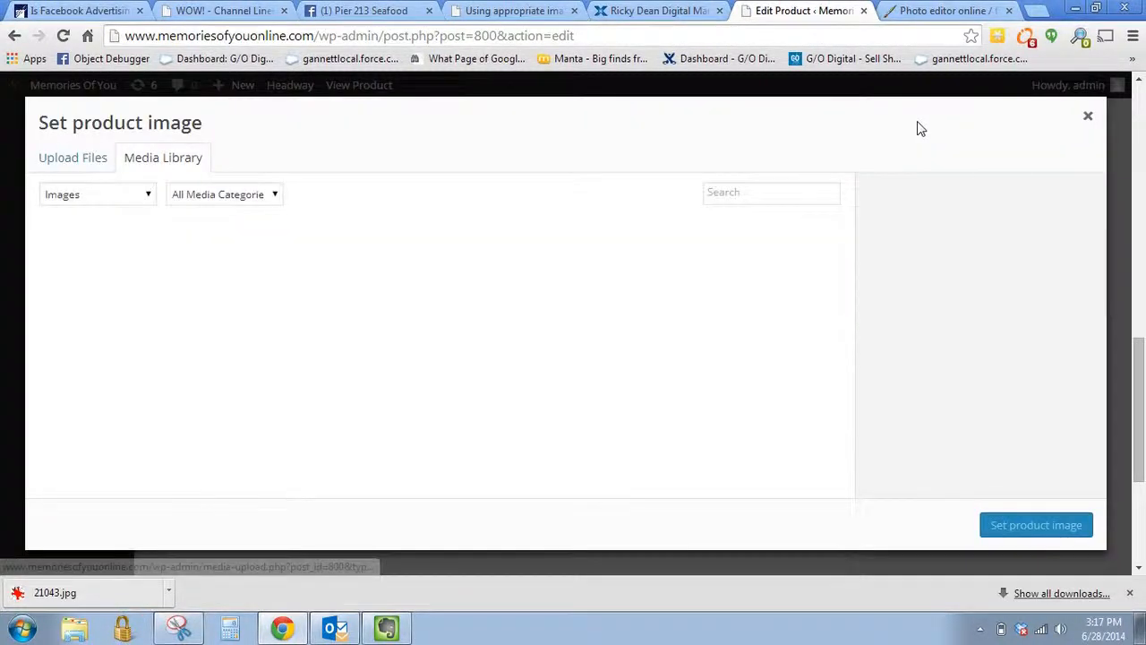
pyautogui.click(65, 161)
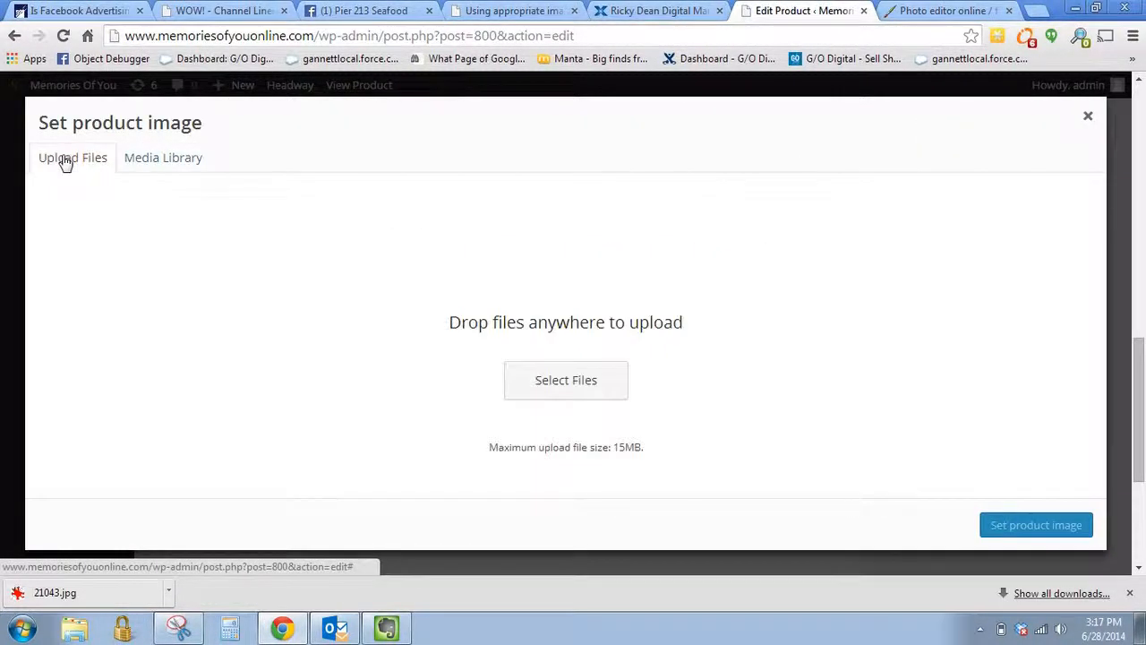
pyautogui.click(555, 383)
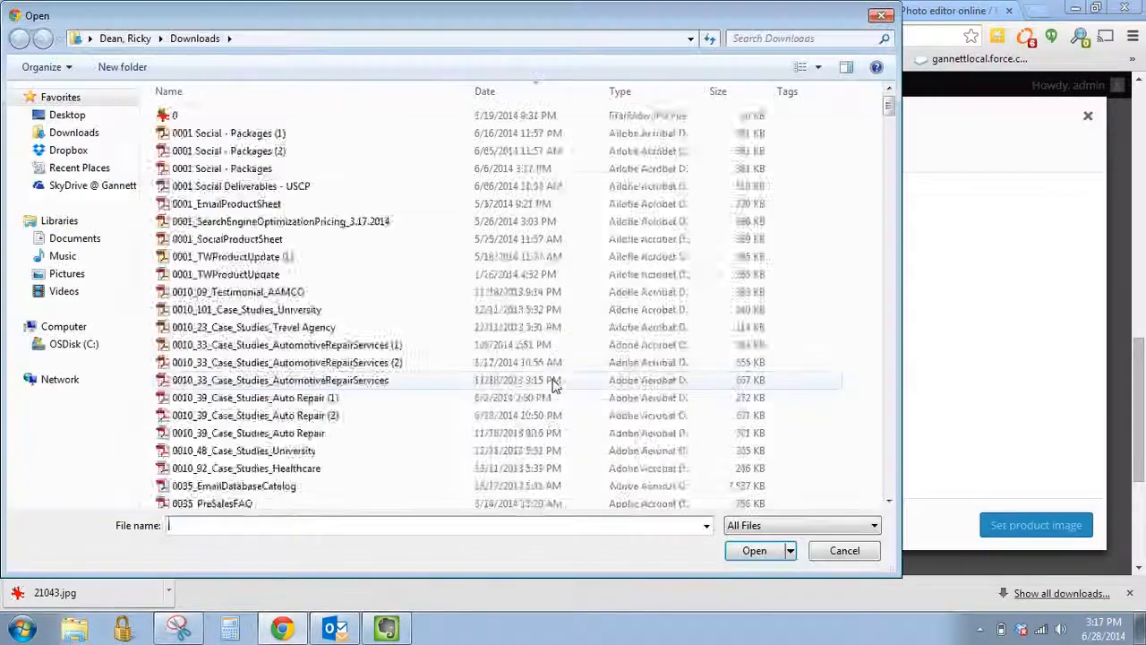
pyautogui.click(205, 363)
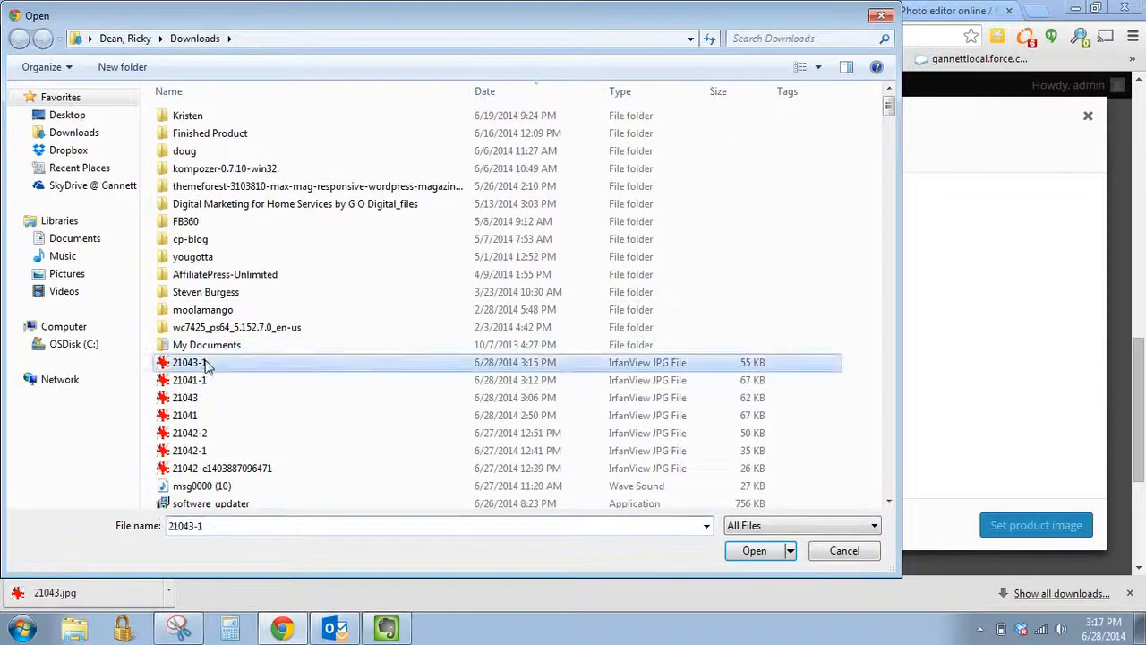
pyautogui.click(753, 551)
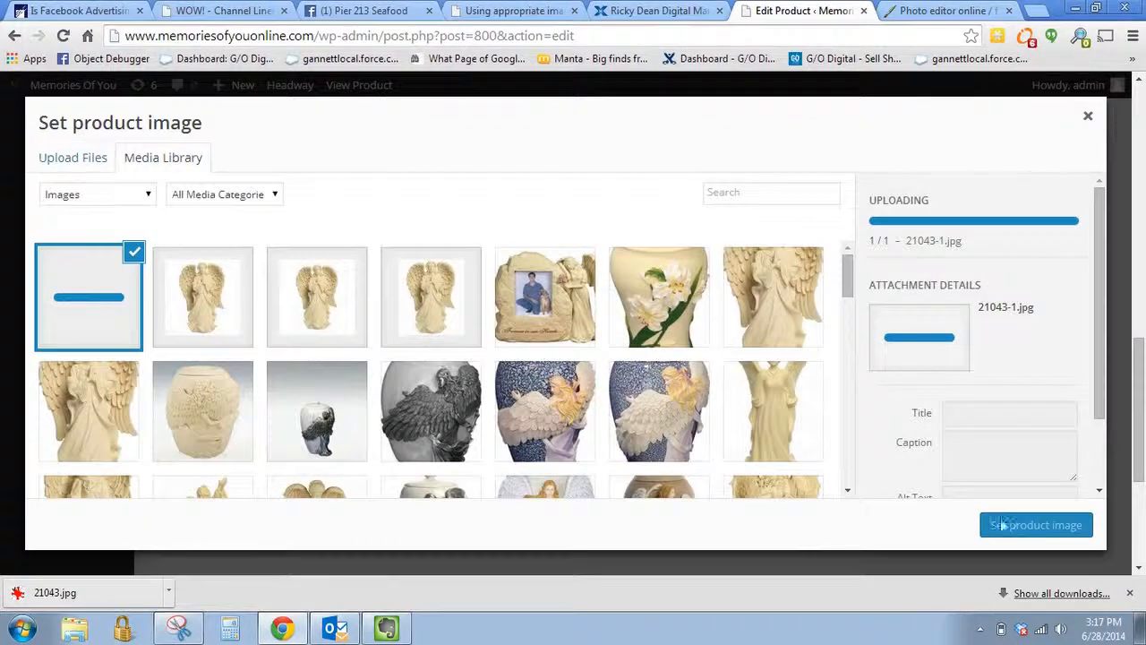
pyautogui.click(1017, 526)
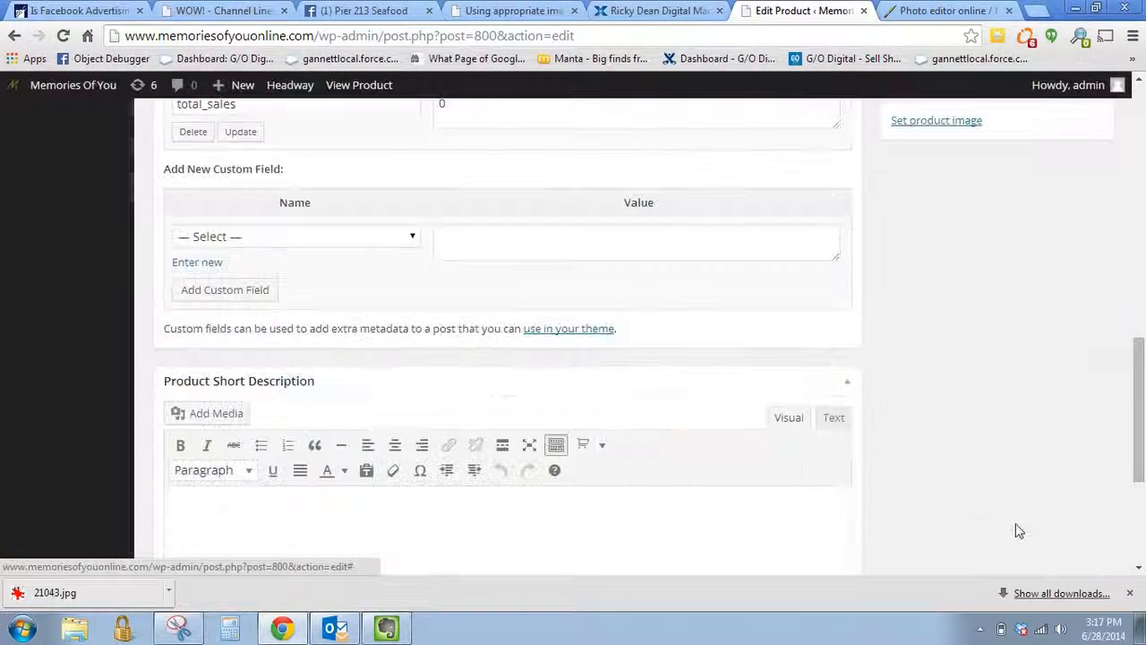
pyautogui.moveTo(1141, 462); pyautogui.dragTo(1142, 237)
pyautogui.click(1076, 229)
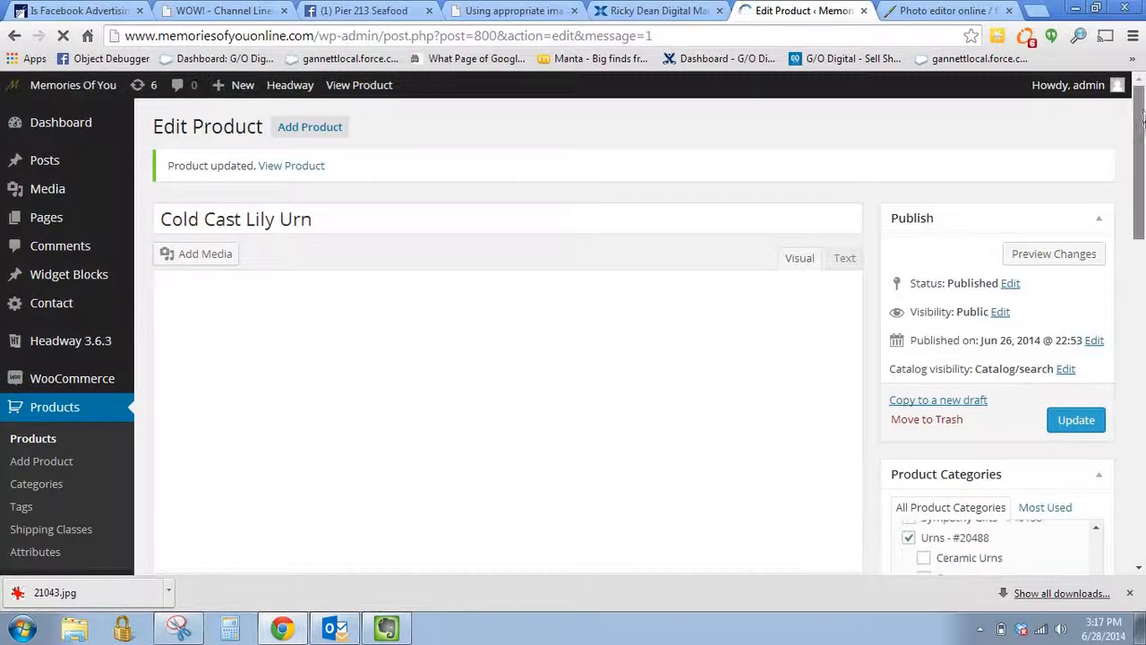
# - Visit the public Memories Of You store and open the Urns category to check the product thumbnails
pyautogui.moveTo(60, 96)
pyautogui.click(54, 116)
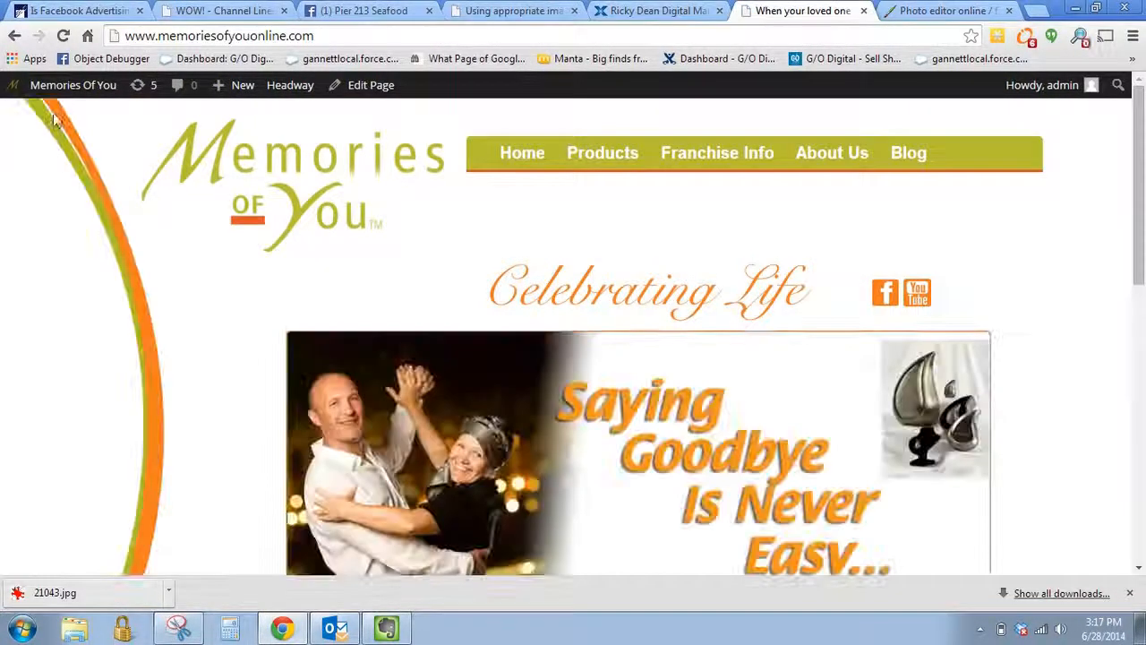
pyautogui.moveTo(603, 156)
pyautogui.click(586, 190)
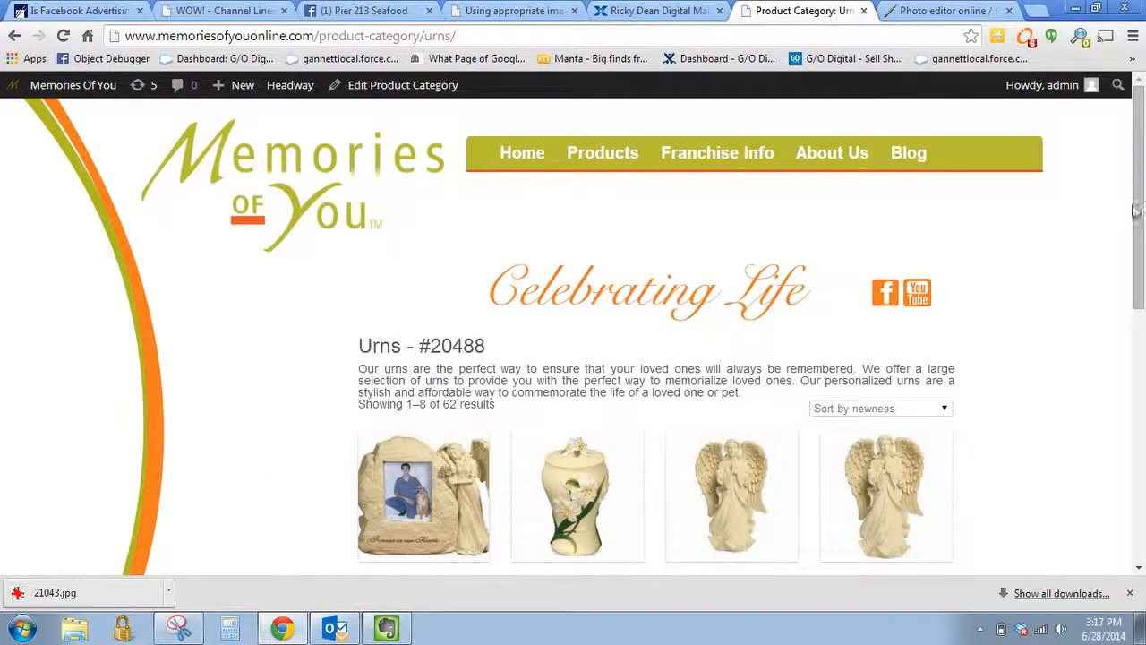
pyautogui.moveTo(1135, 210); pyautogui.dragTo(1133, 281)
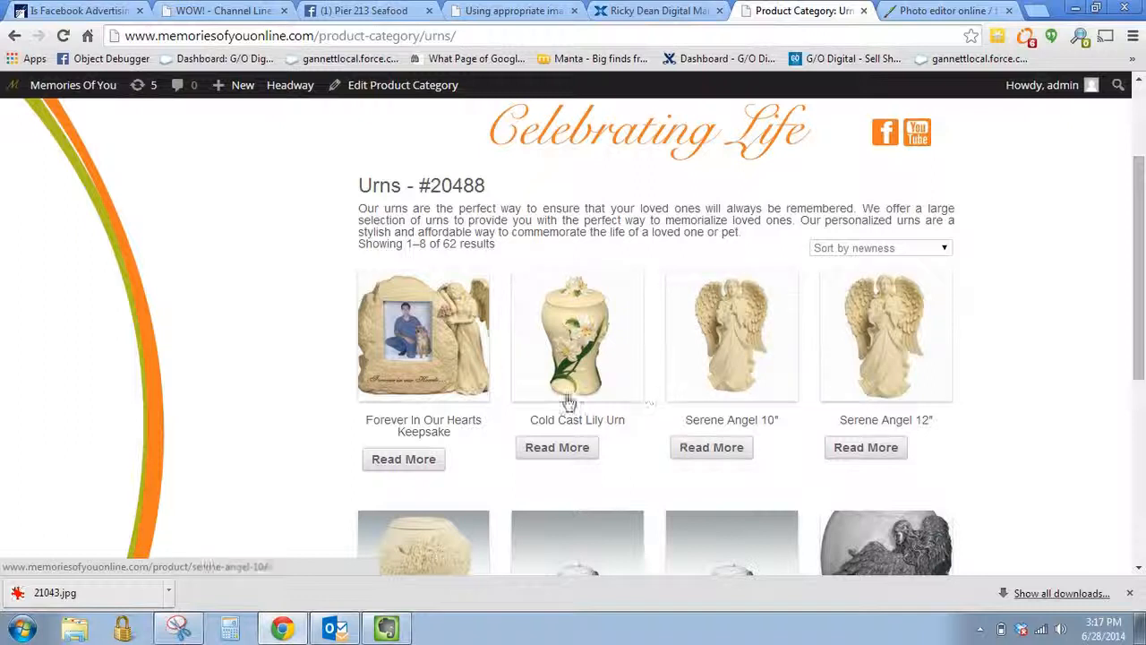
# - Compare the Urns listing with the earlier capture in Snipping Tool, and return to the Pixlr Editor tab
pyautogui.click(182, 625)
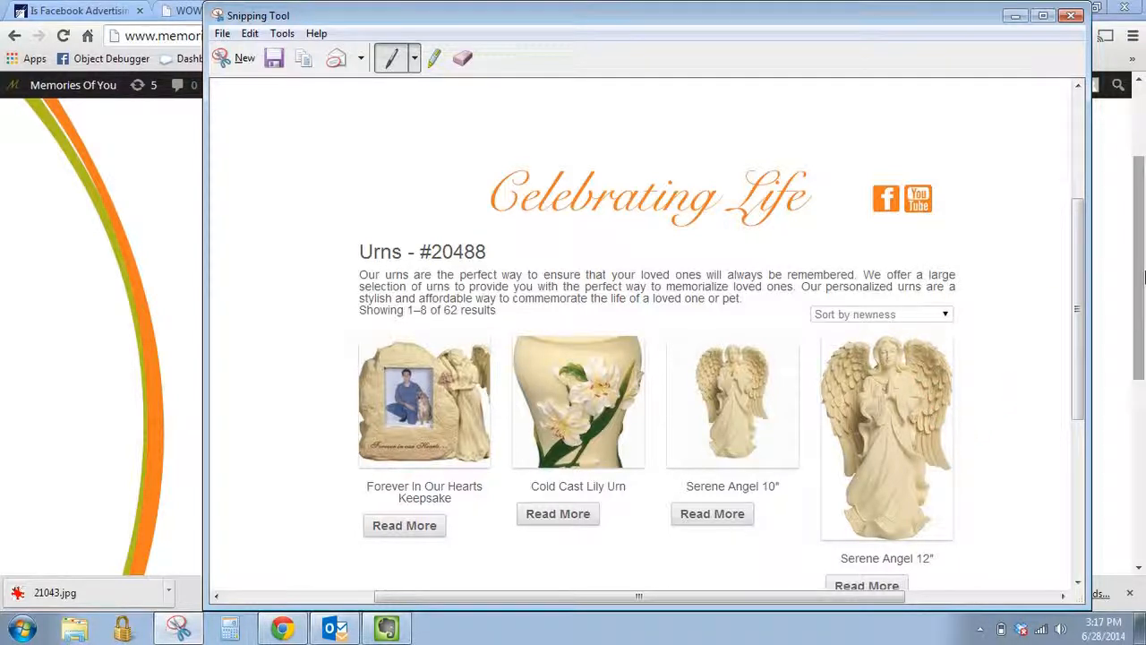
pyautogui.click(1141, 278)
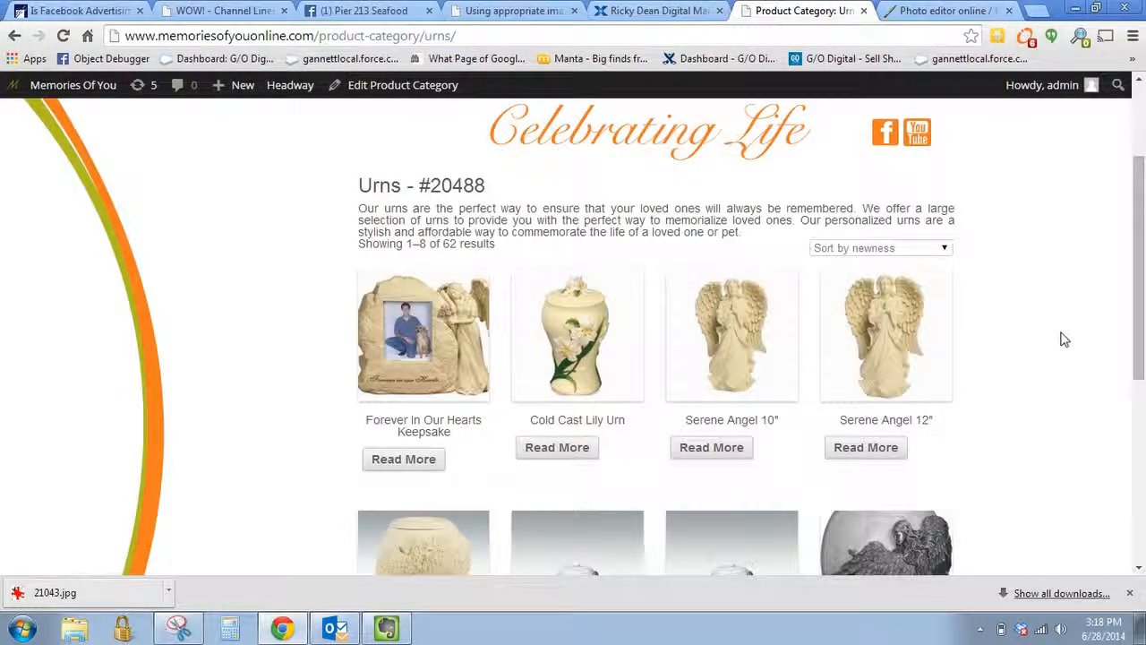
pyautogui.click(942, 11)
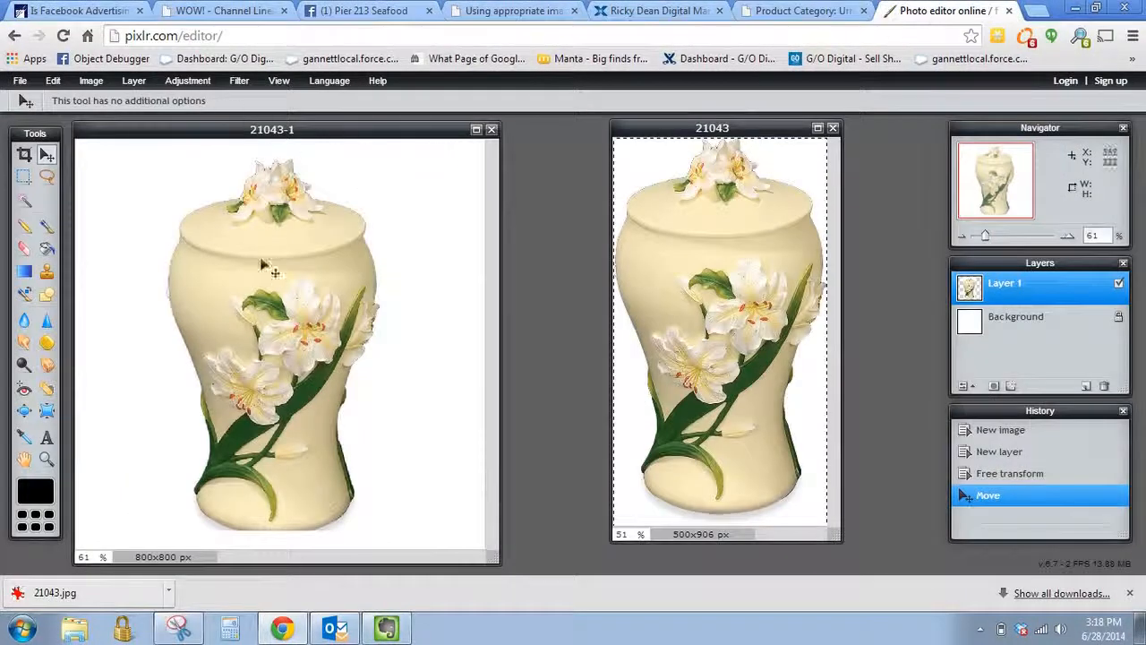